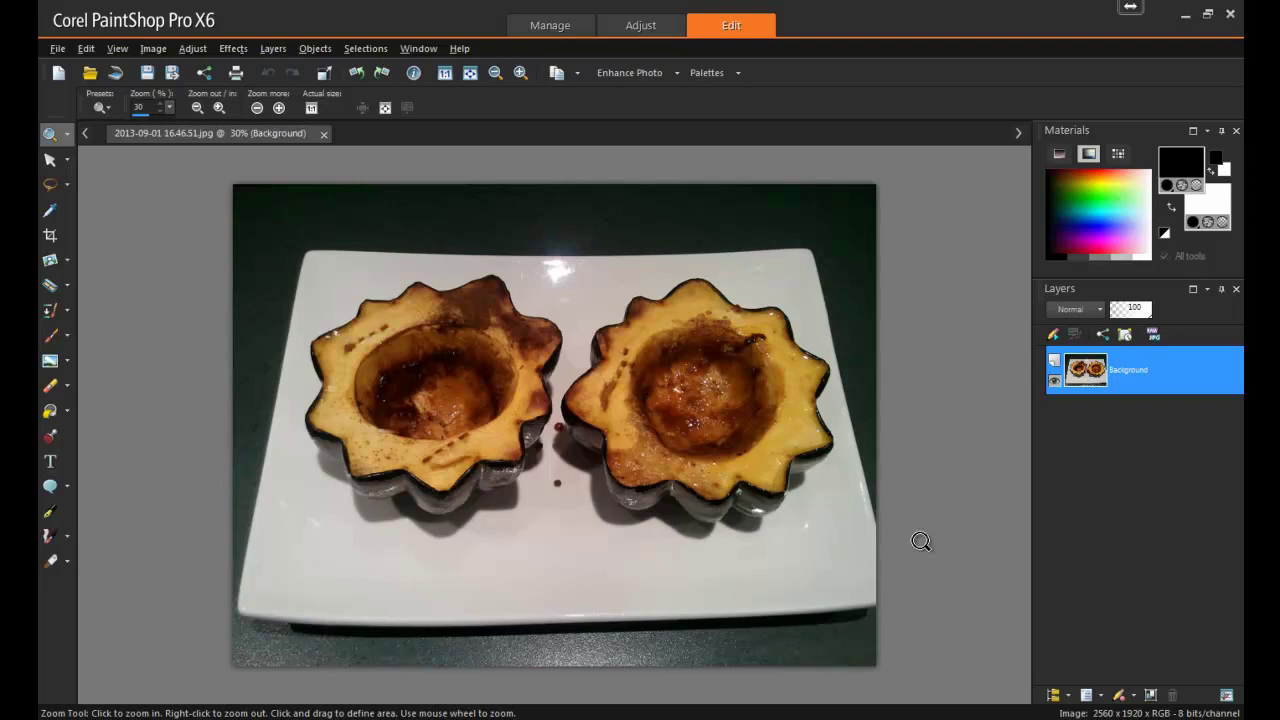
Clear the dark specks on the plate between the squash using the Blemish Fixer at size 51.
{"action": "left_click", "coordinate": [49, 287]}
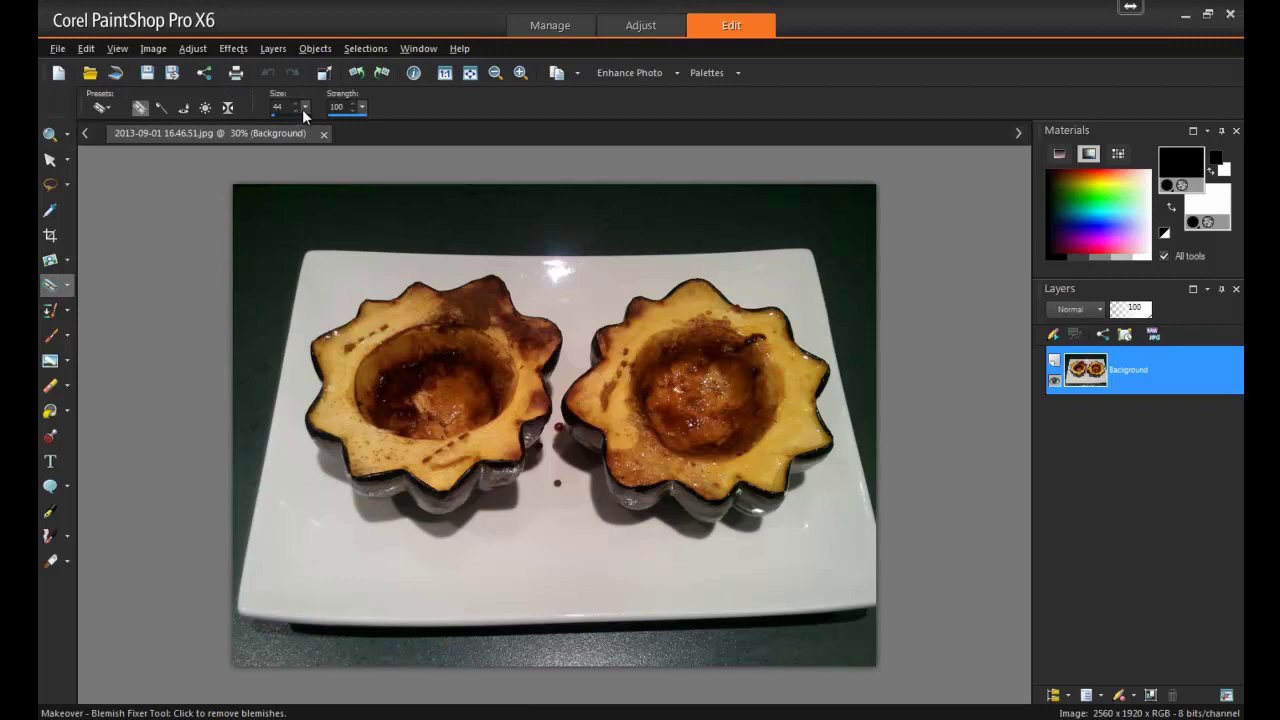
{"action": "left_click_drag", "start_coordinate": [304, 109], "coordinate": [312, 112]}
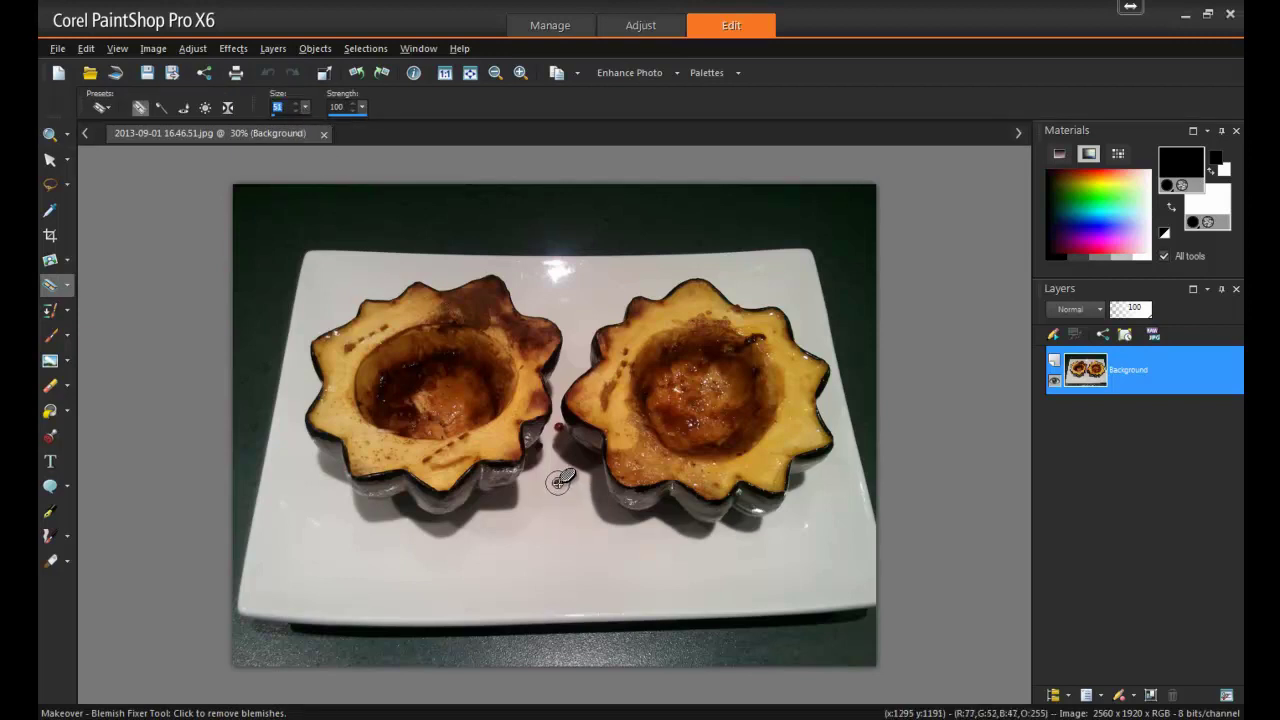
{"action": "left_click", "coordinate": [558, 482]}
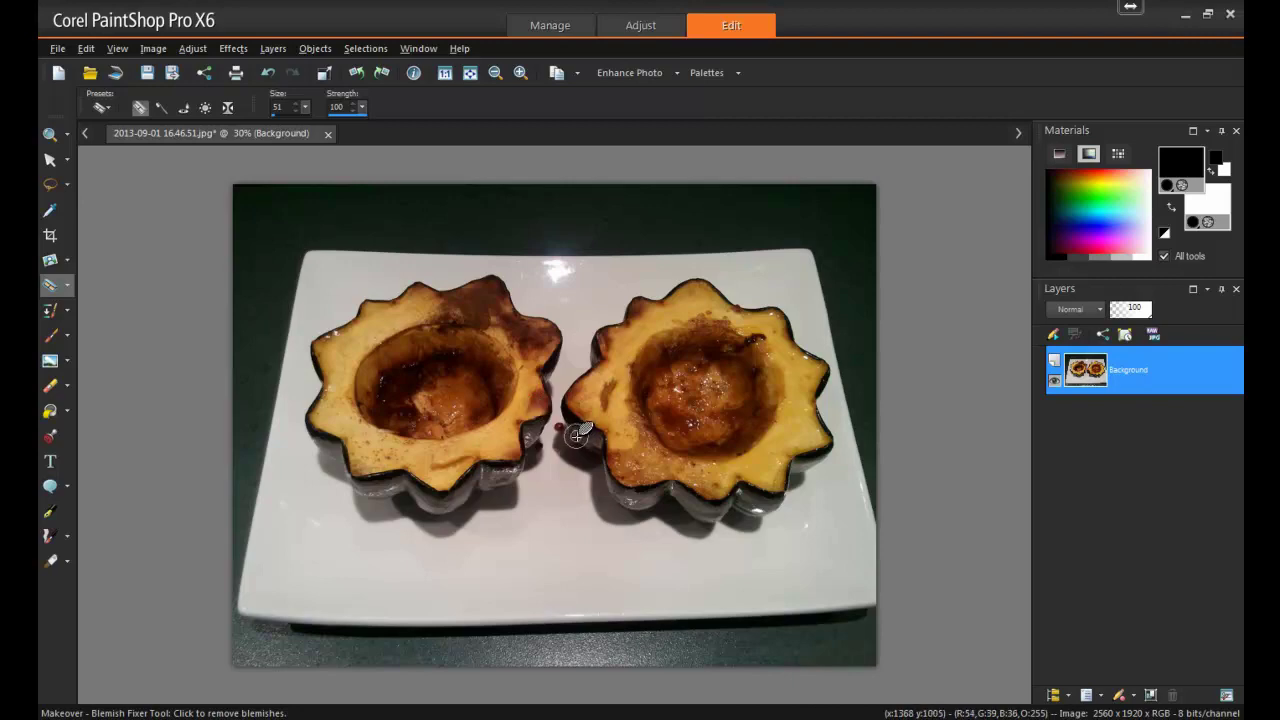
Clone nearby plate texture over the red spot between the squash with a size 20 Clone Brush.
{"action": "scroll", "coordinate": [570, 430], "scroll_direction": "up", "scroll_amount": 4}
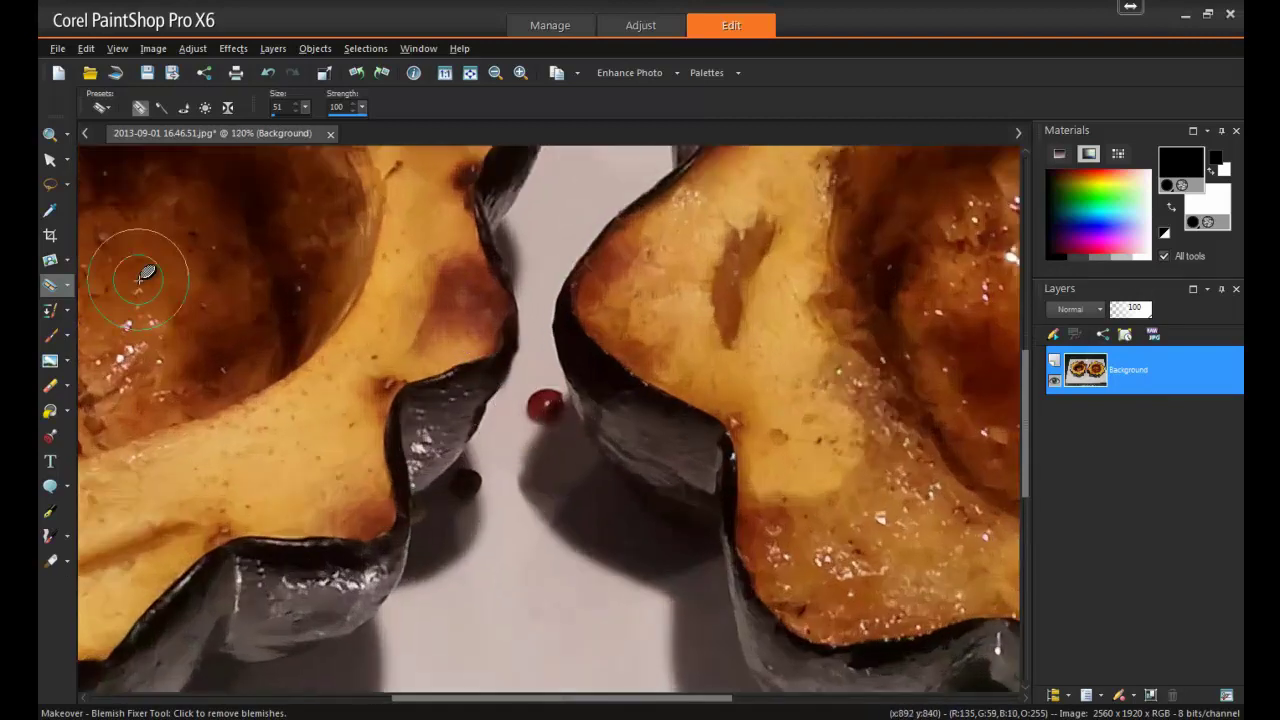
{"action": "left_click", "coordinate": [50, 308]}
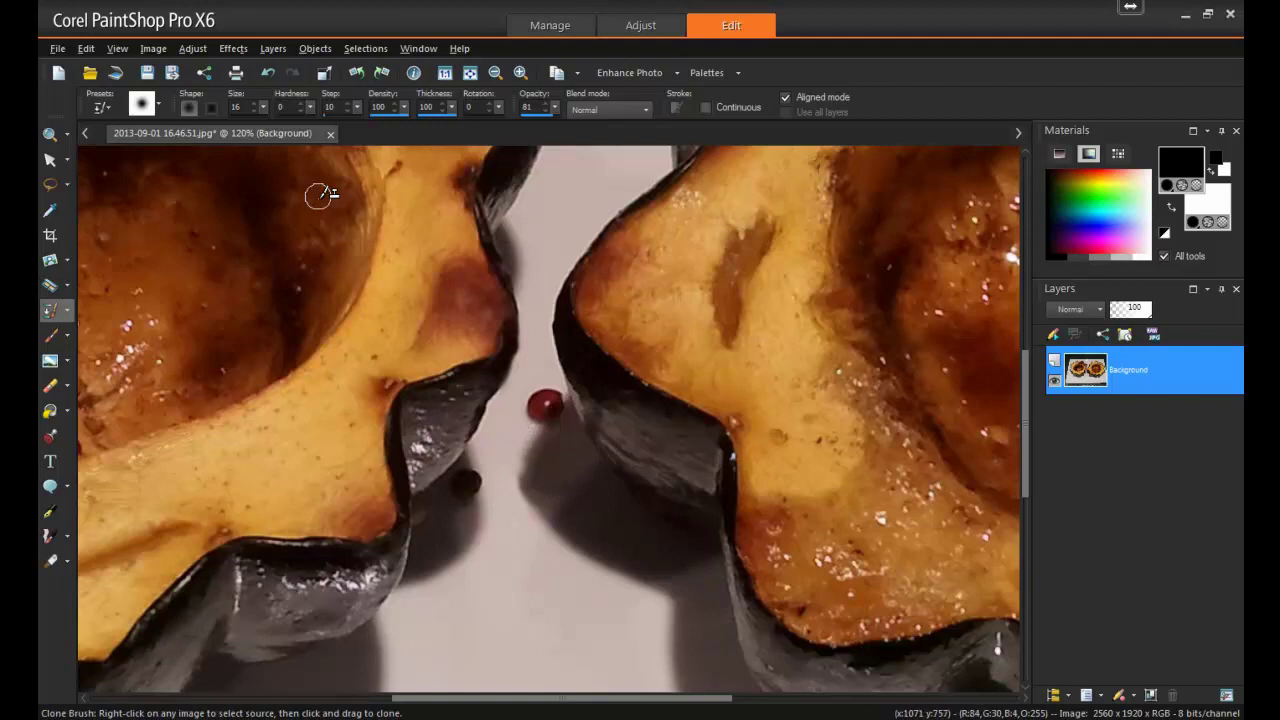
{"action": "left_click_drag", "start_coordinate": [263, 107], "coordinate": [266, 110]}
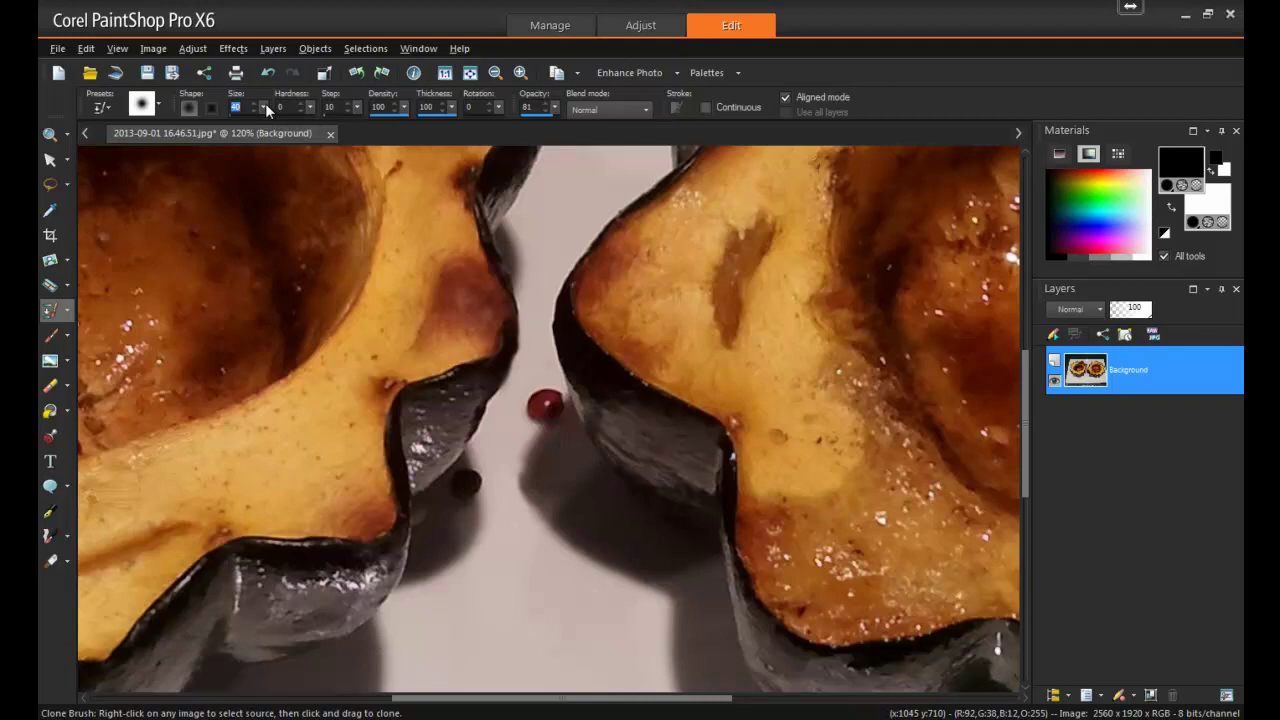
{"action": "right_click", "coordinate": [491, 400]}
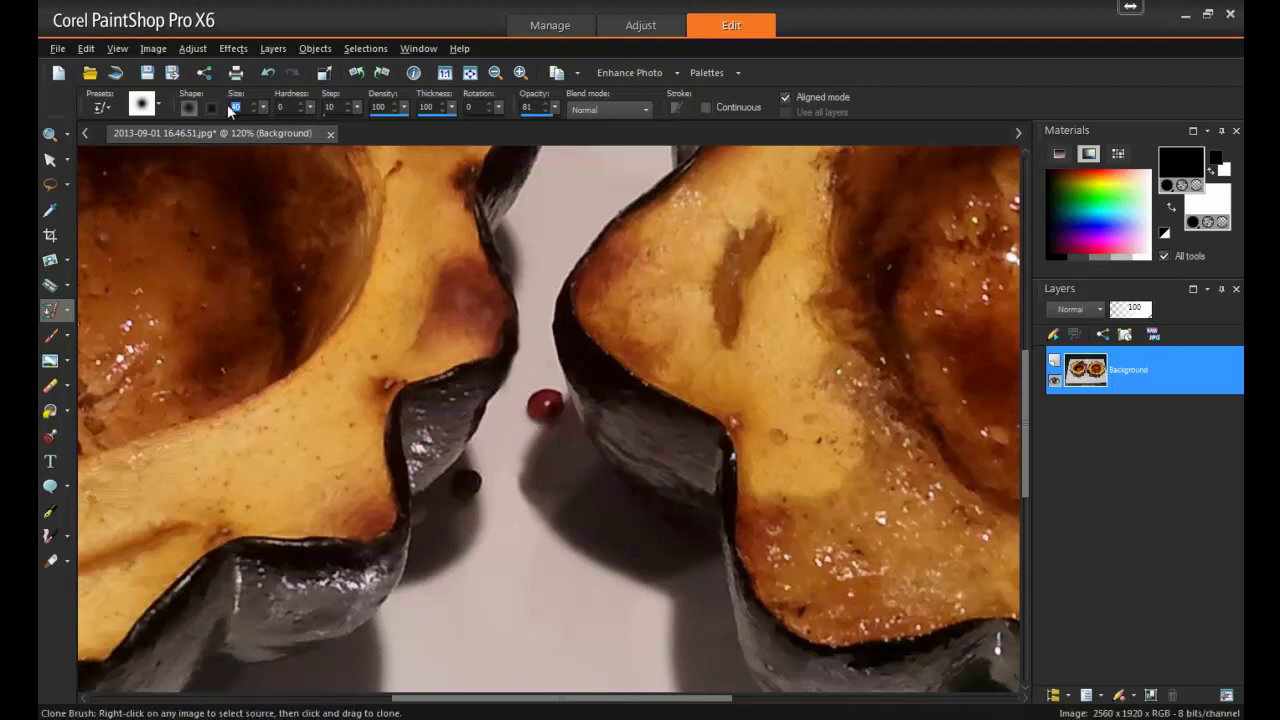
{"action": "type", "text": "20"}
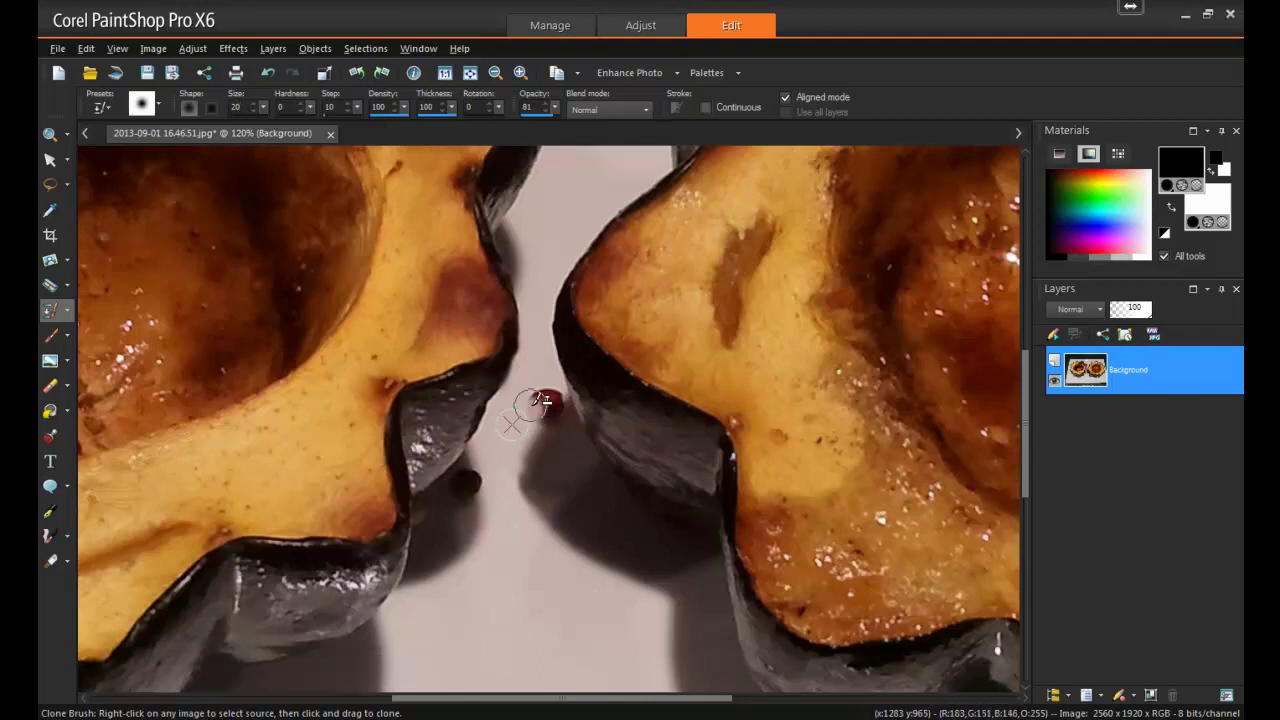
{"action": "left_click_drag", "start_coordinate": [529, 409], "coordinate": [551, 394]}
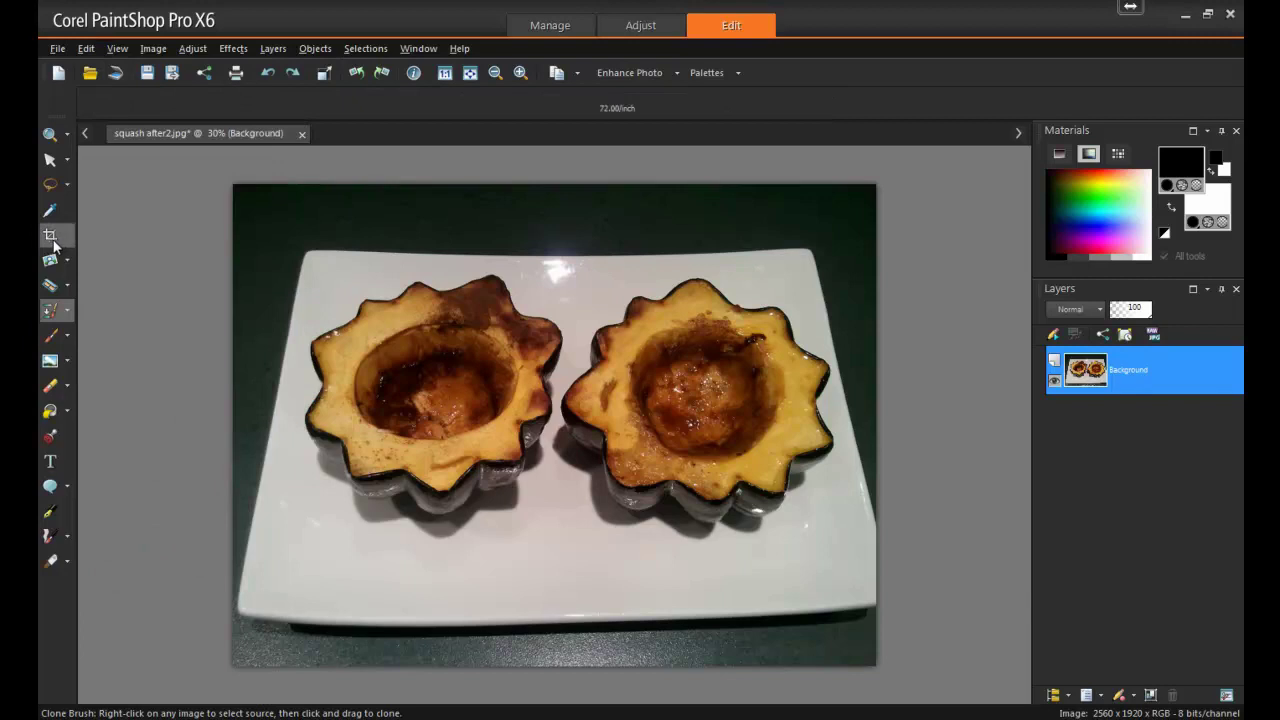
Crop the squash photo closer around the plate to 2494 by 1791 pixels.
{"action": "left_click", "coordinate": [57, 239]}
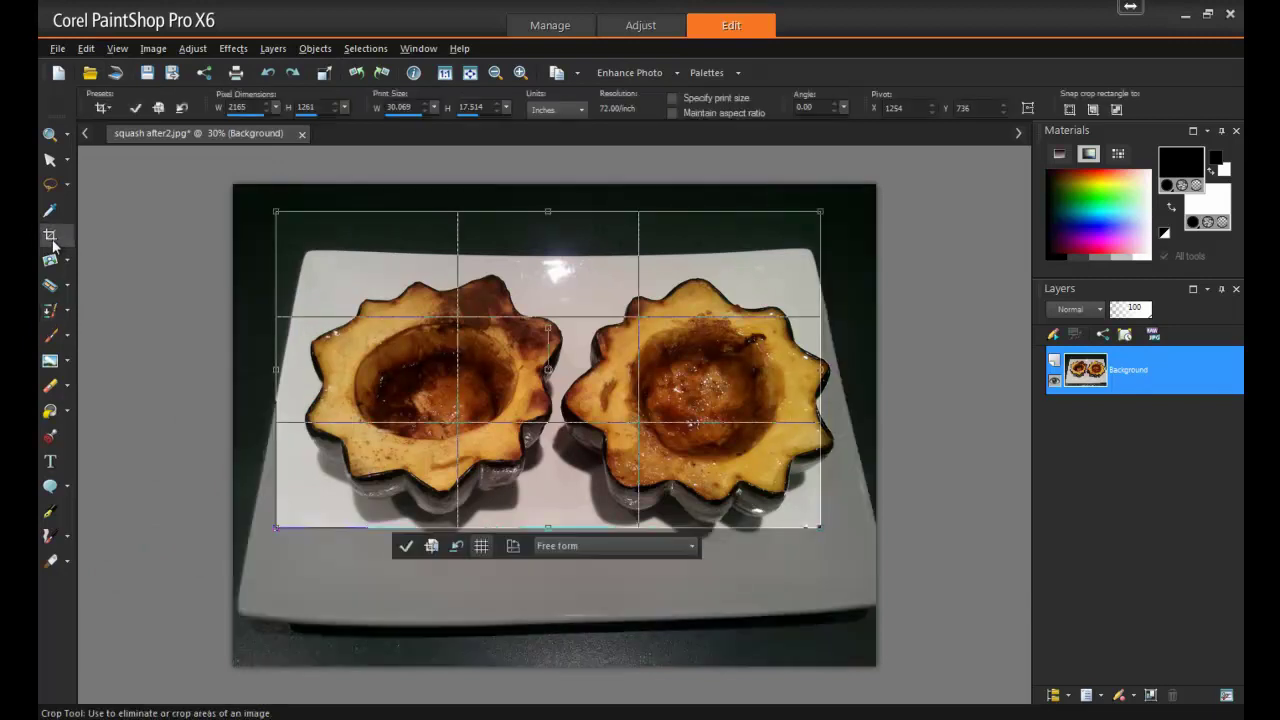
{"action": "left_click_drag", "start_coordinate": [541, 523], "coordinate": [557, 662]}
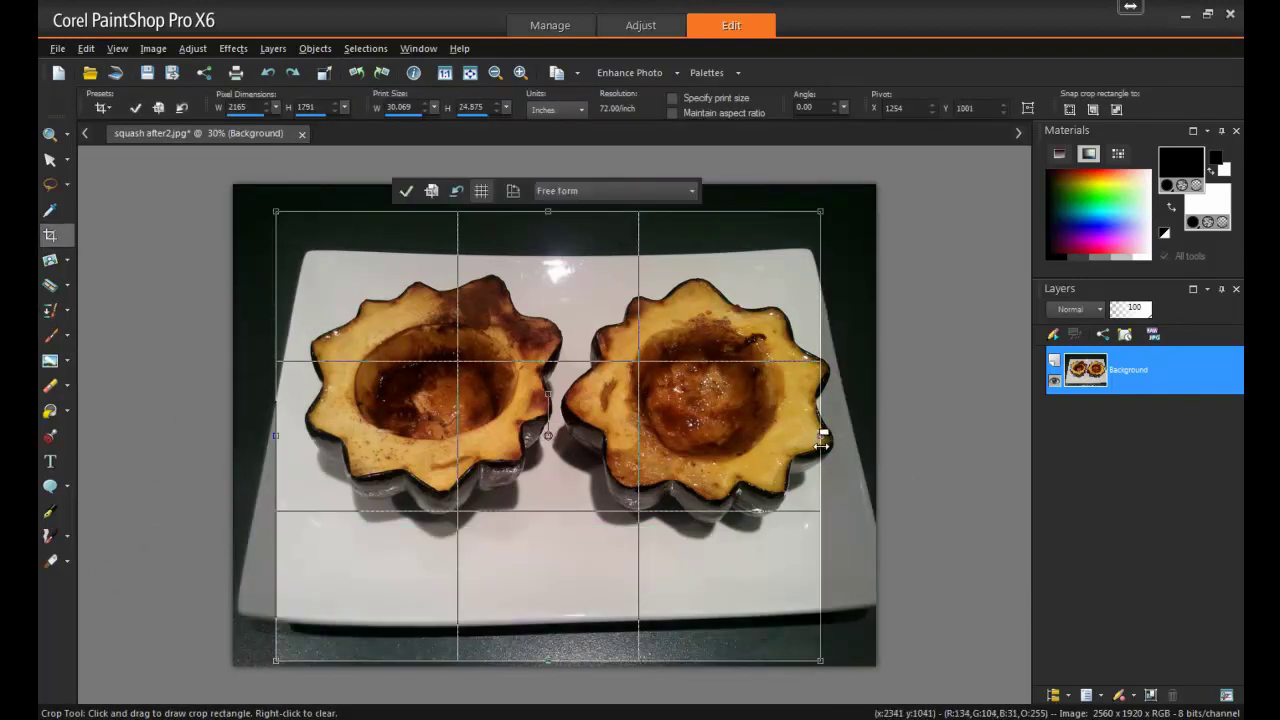
{"action": "left_click_drag", "start_coordinate": [822, 434], "coordinate": [890, 447]}
{"action": "left_click_drag", "start_coordinate": [275, 434], "coordinate": [251, 434]}
{"action": "left_click", "coordinate": [421, 190]}
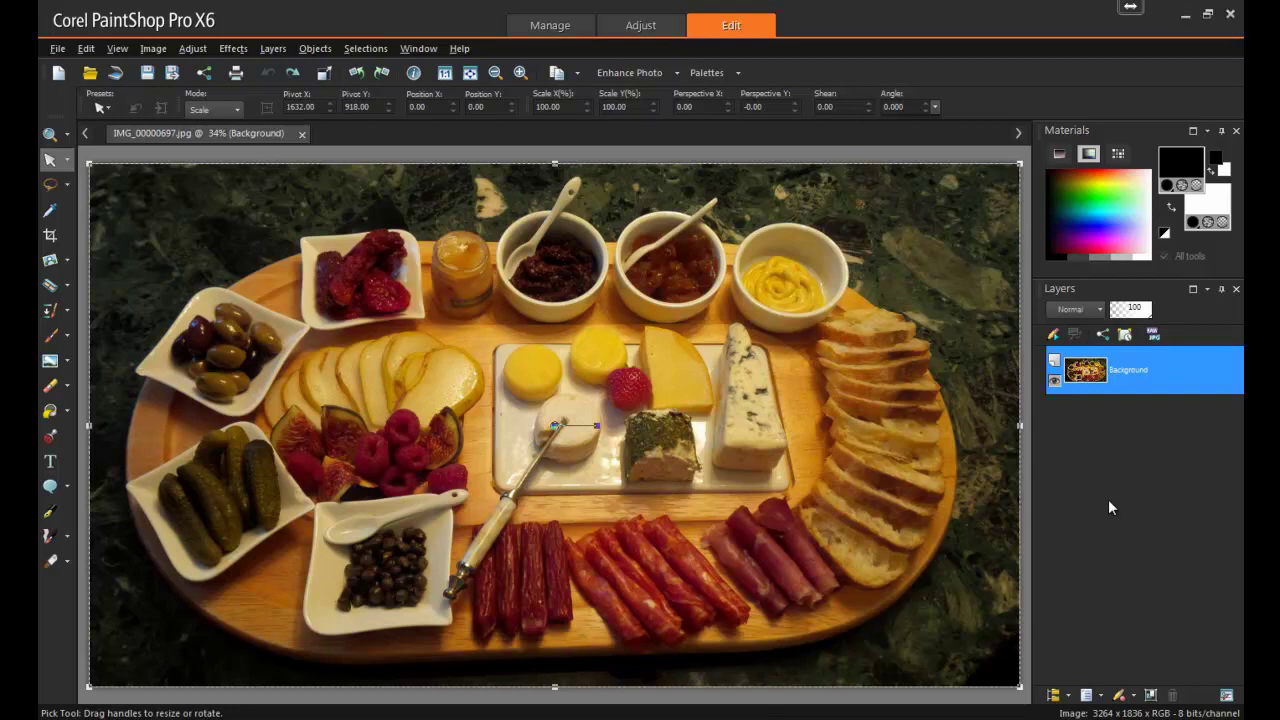
Apply Brightness/Contrast with Brightness 30 and Contrast 25 to the charcuterie photo.
{"action": "left_click", "coordinate": [195, 50]}
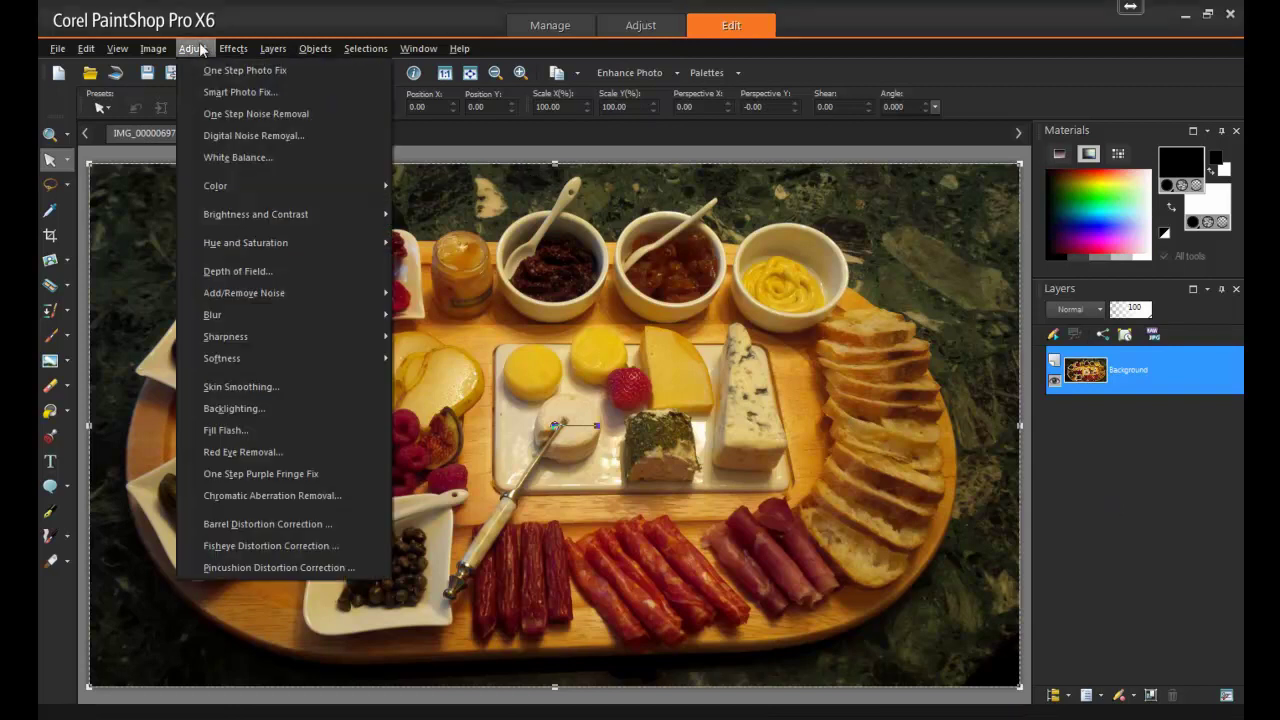
{"action": "mouse_move", "coordinate": [366, 216]}
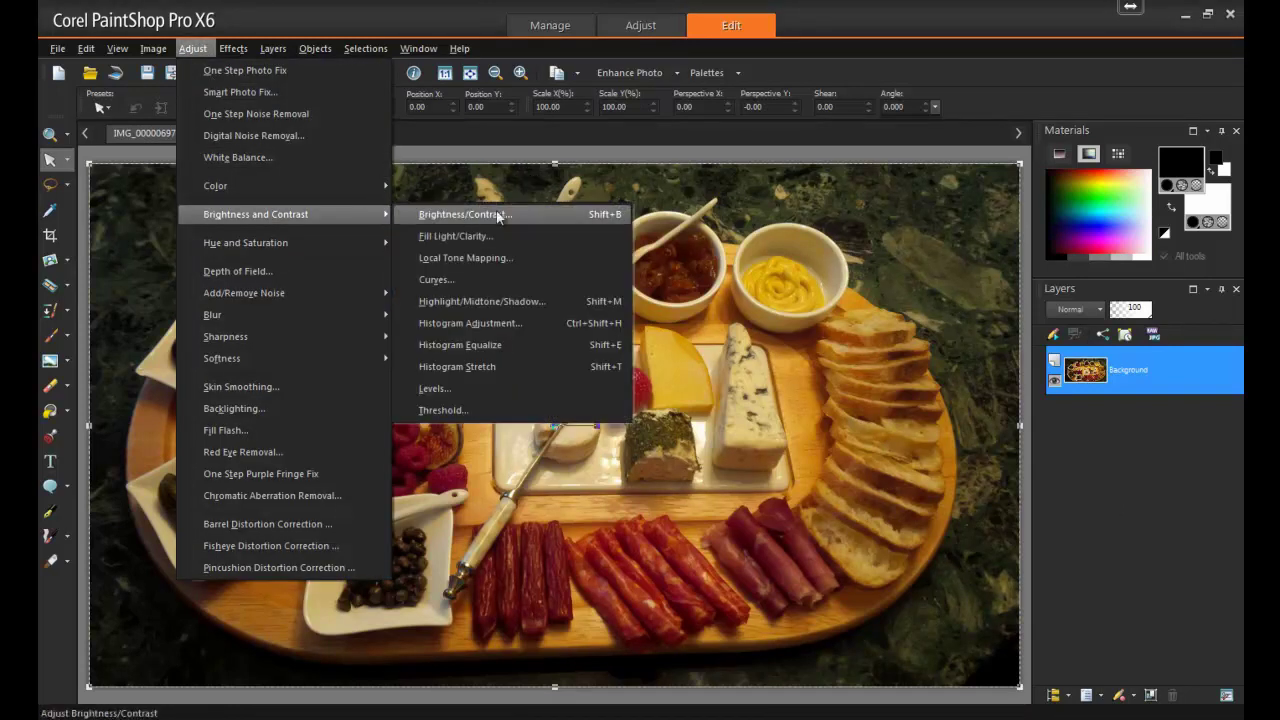
{"action": "left_click", "coordinate": [575, 209]}
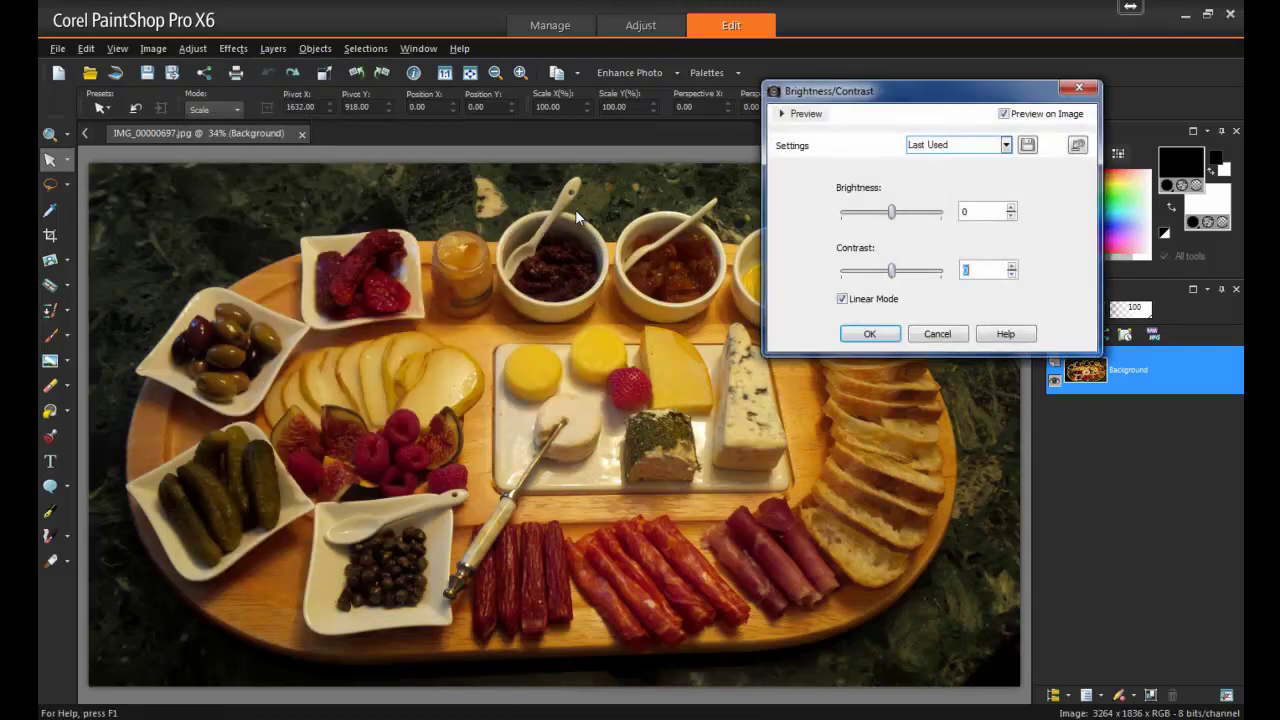
{"action": "left_click", "coordinate": [970, 211]}
{"action": "type", "text": "30"}
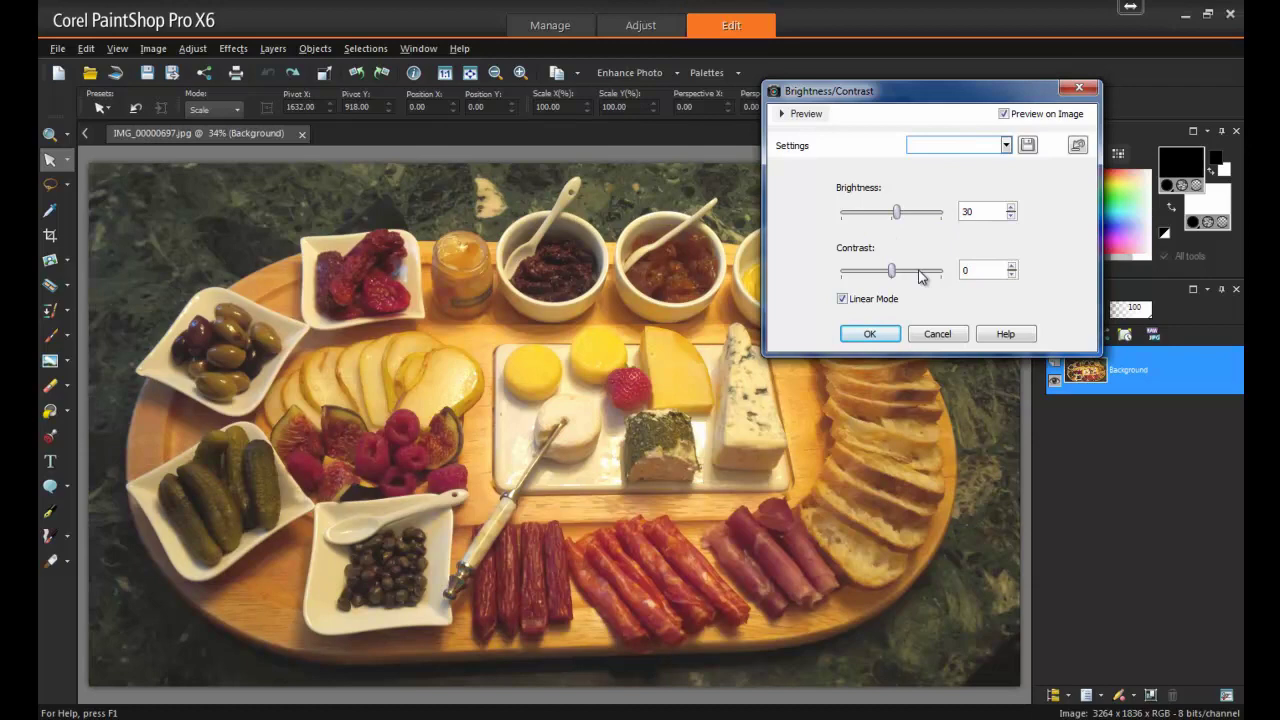
{"action": "left_click", "coordinate": [987, 270]}
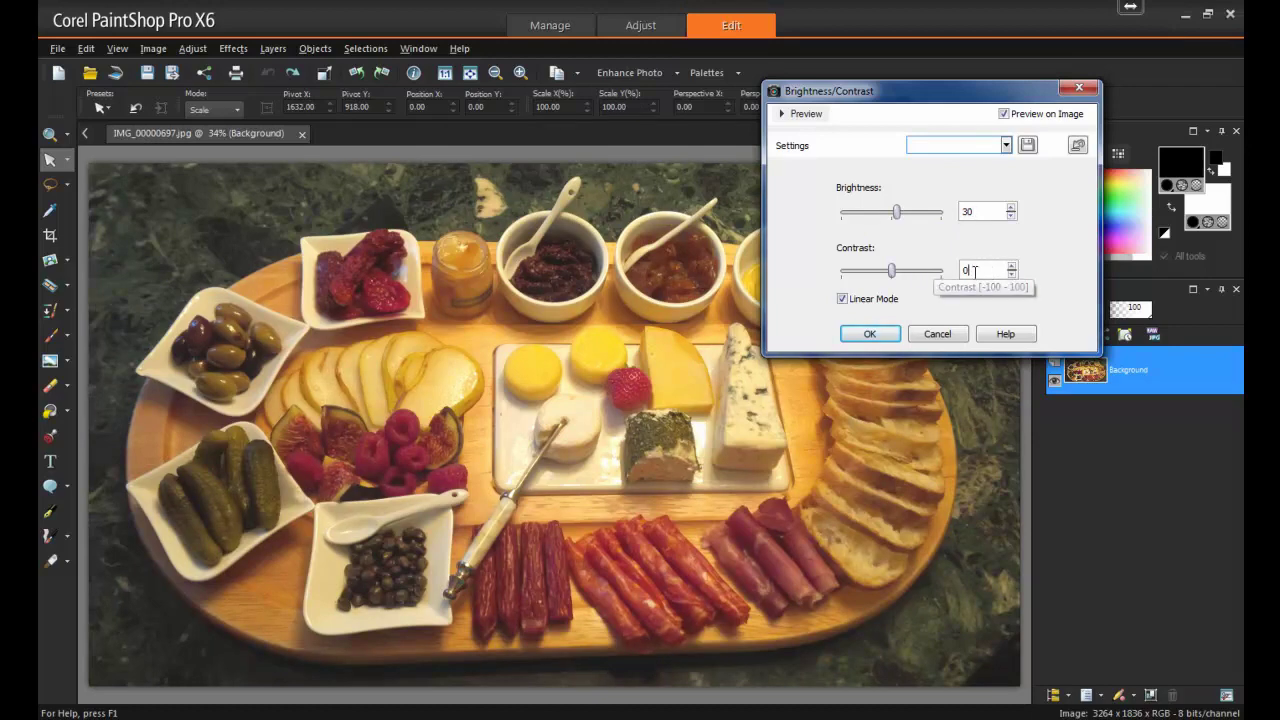
{"action": "type", "text": "25"}
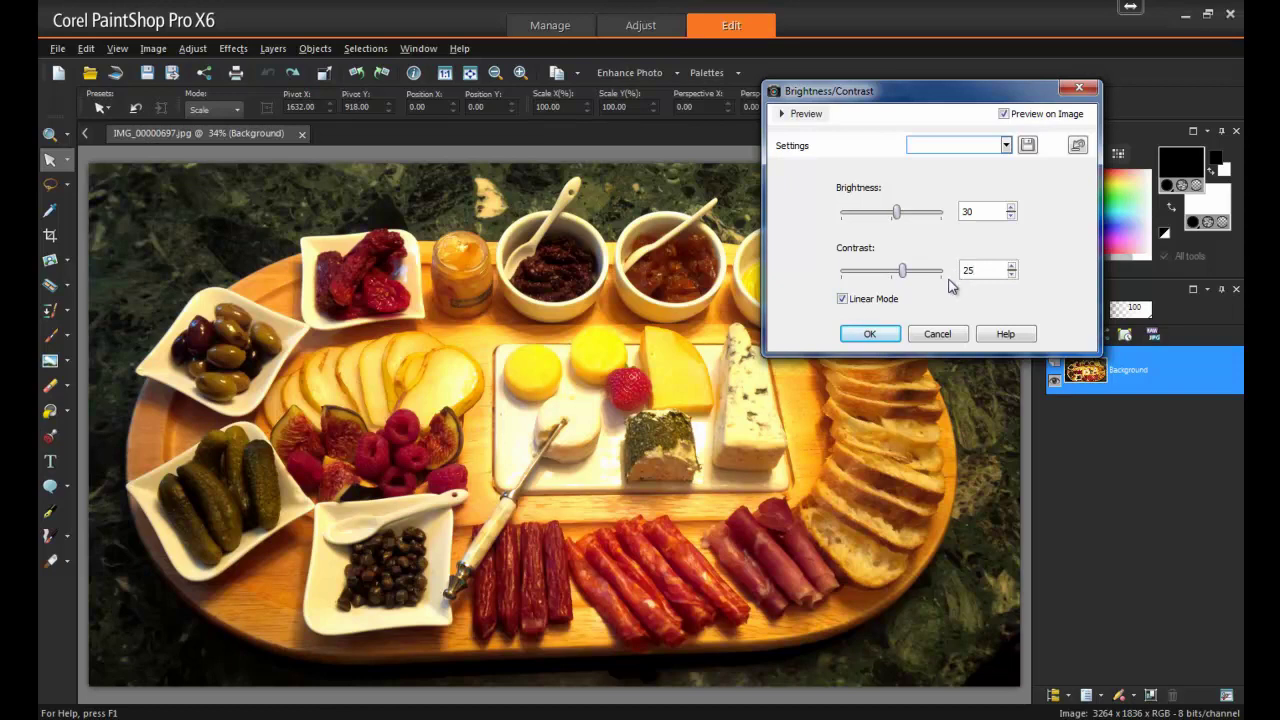
{"action": "left_click", "coordinate": [858, 333]}
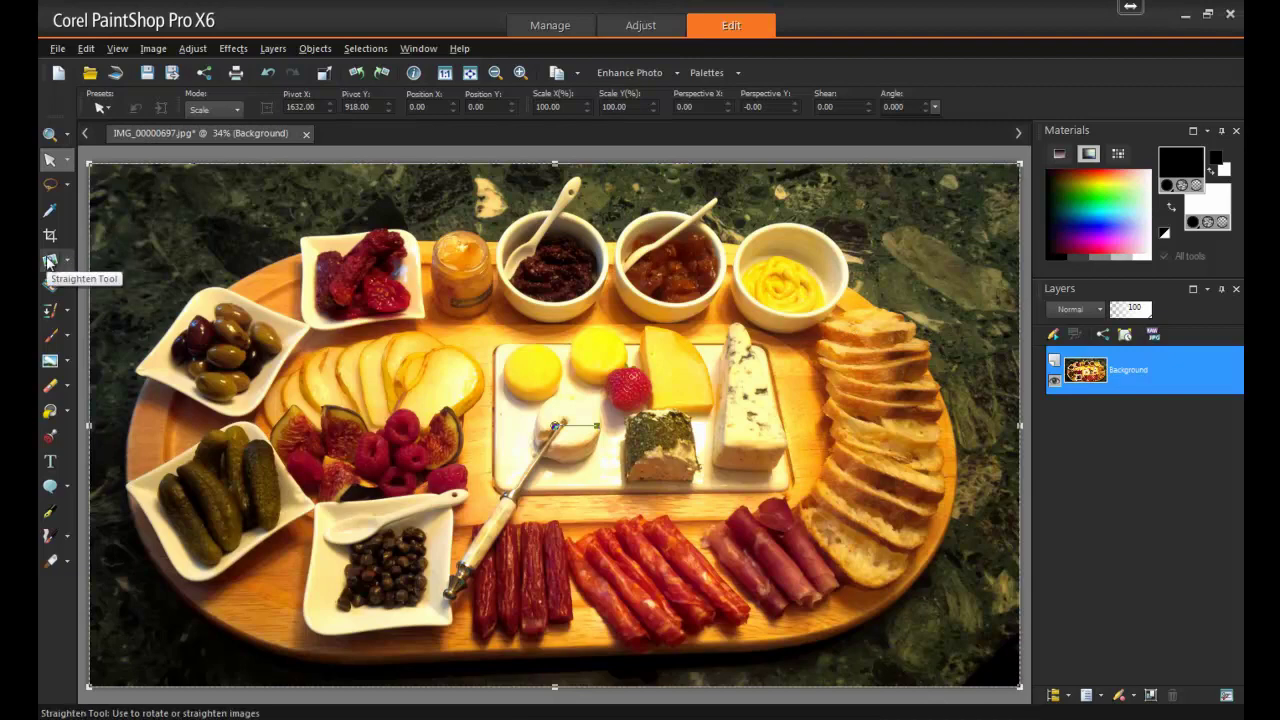
Straighten the photo about 1.5° by aligning the level line with the board's bottom edge.
{"action": "left_click", "coordinate": [48, 262]}
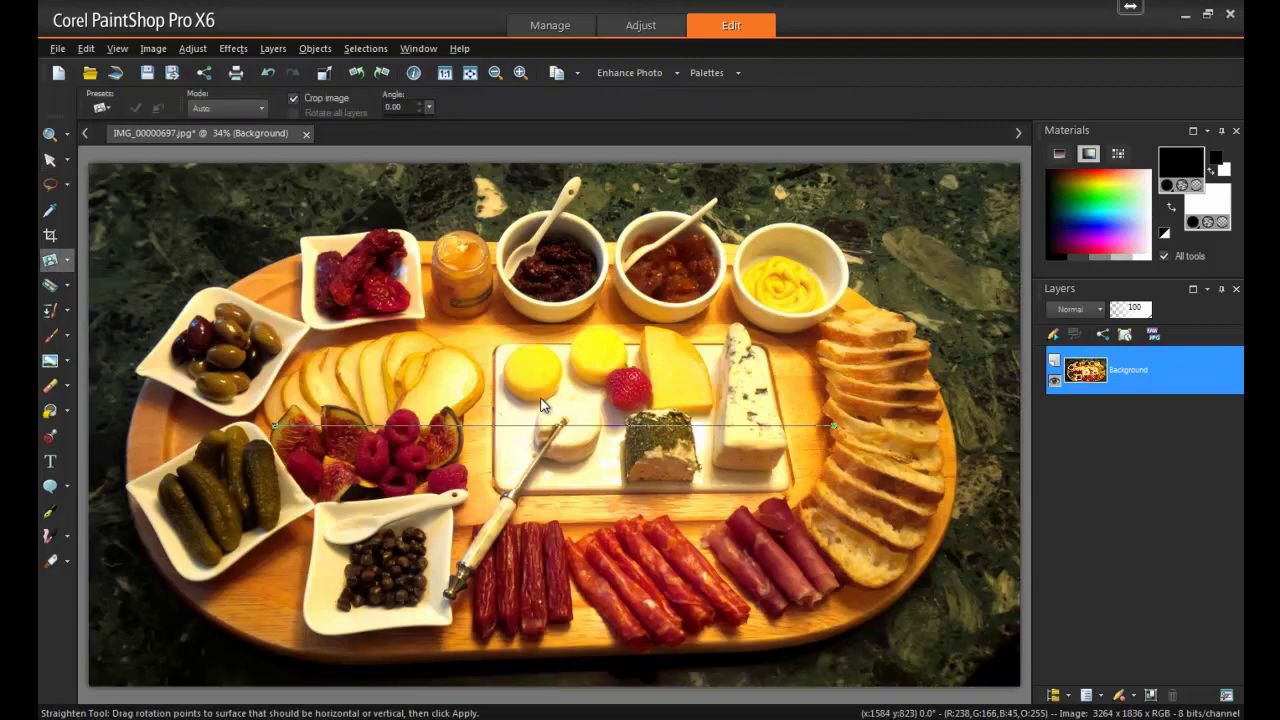
{"action": "left_click_drag", "start_coordinate": [557, 435], "coordinate": [588, 654]}
{"action": "left_click_drag", "start_coordinate": [863, 655], "coordinate": [862, 637]}
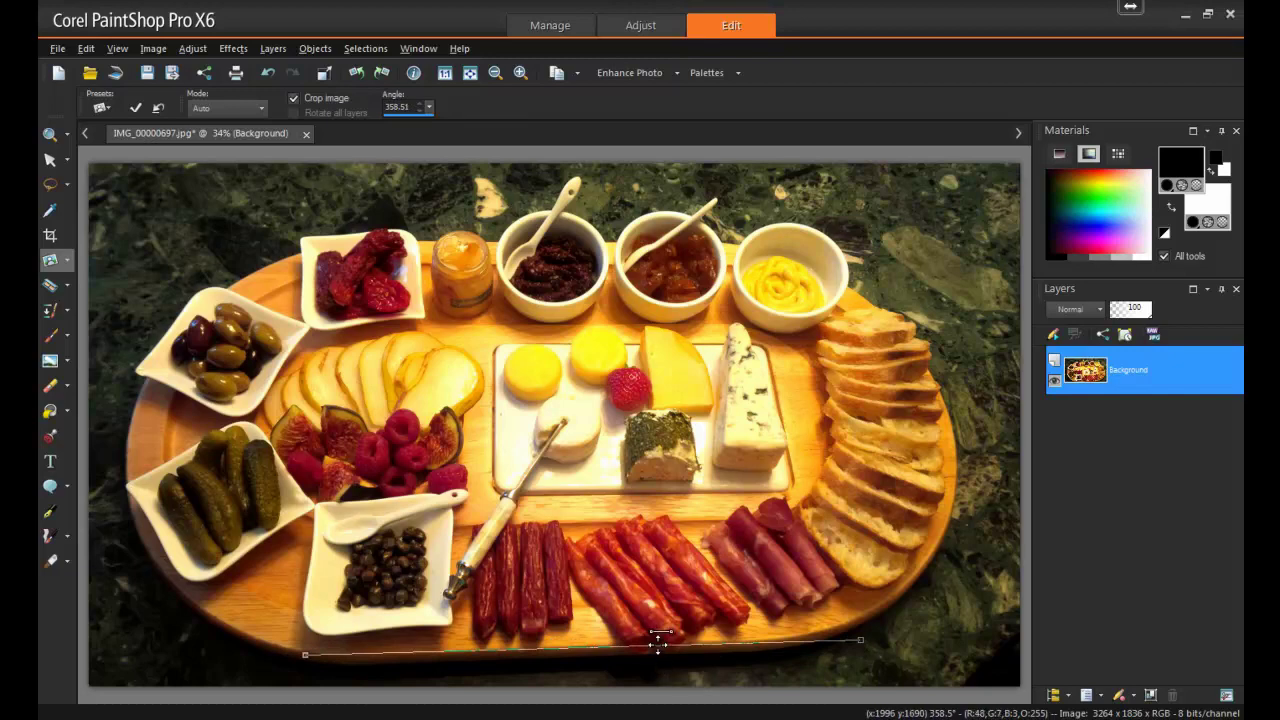
{"action": "double_click", "coordinate": [657, 640]}
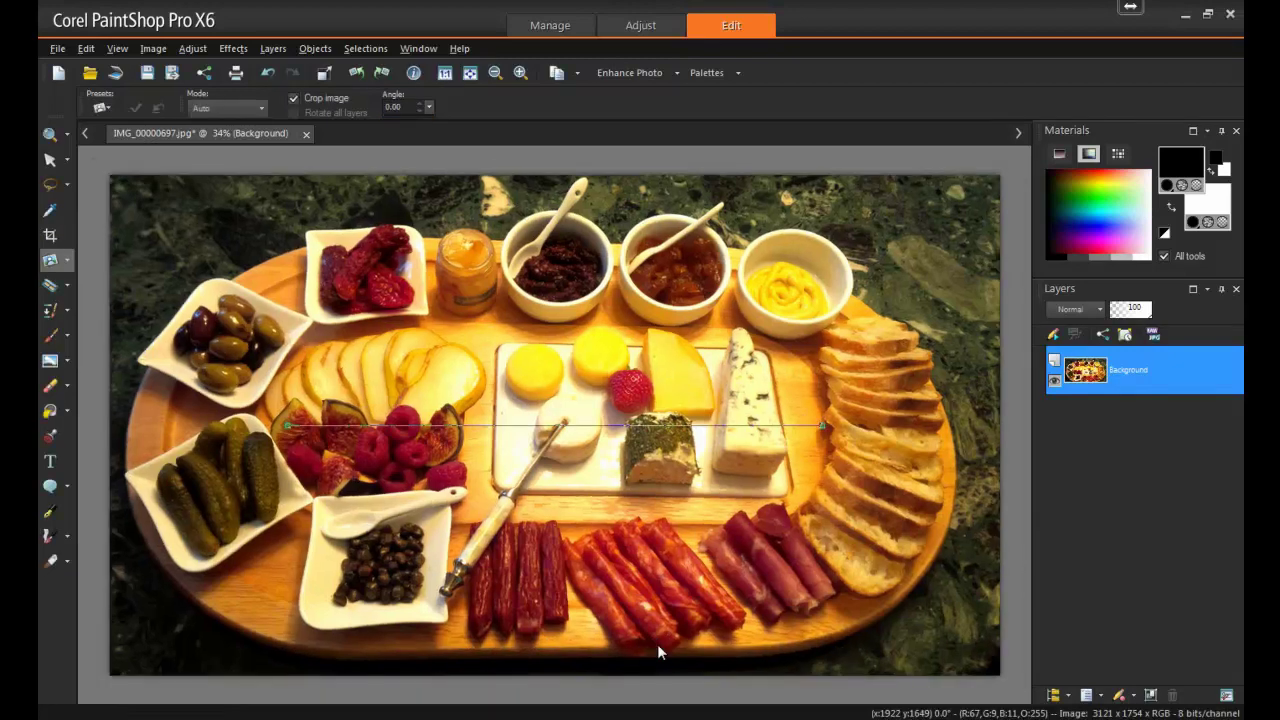
Crop the straightened board photo to 3016 by 1754 pixels, extending the right and bottom edges.
{"action": "left_click", "coordinate": [50, 236]}
{"action": "left_click_drag", "start_coordinate": [160, 257], "coordinate": [204, 272]}
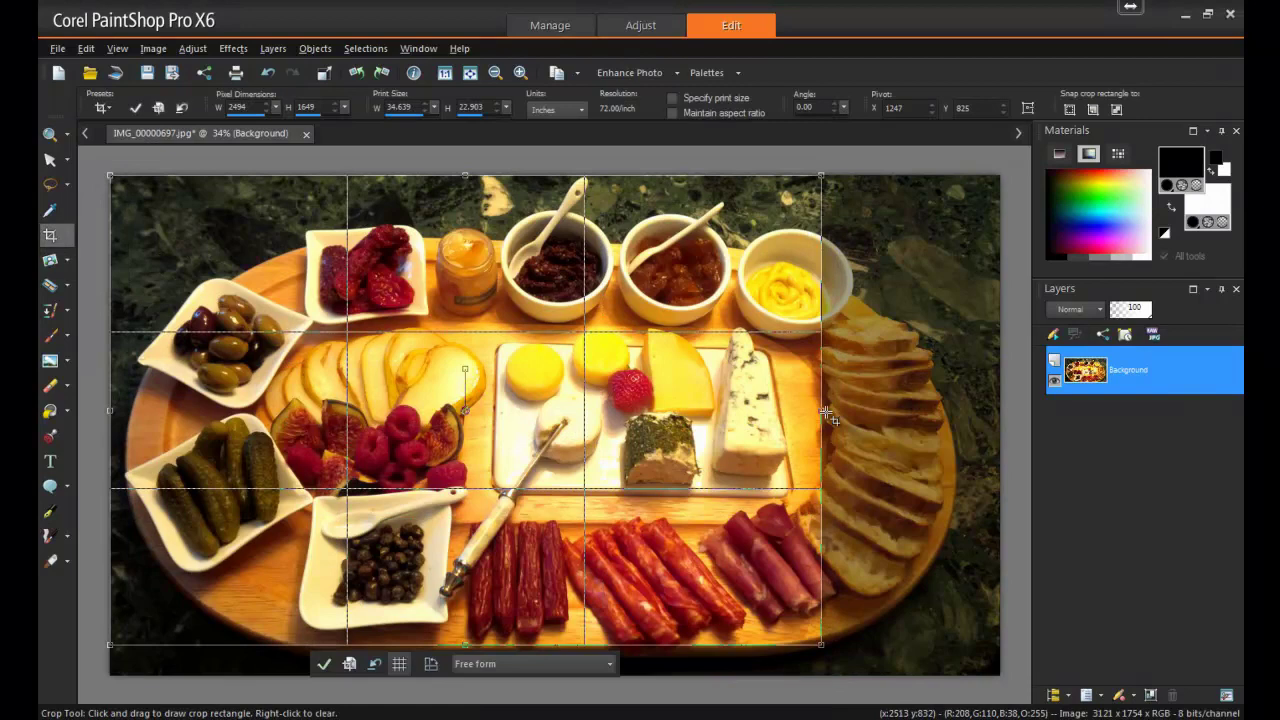
{"action": "left_click_drag", "start_coordinate": [834, 409], "coordinate": [971, 412]}
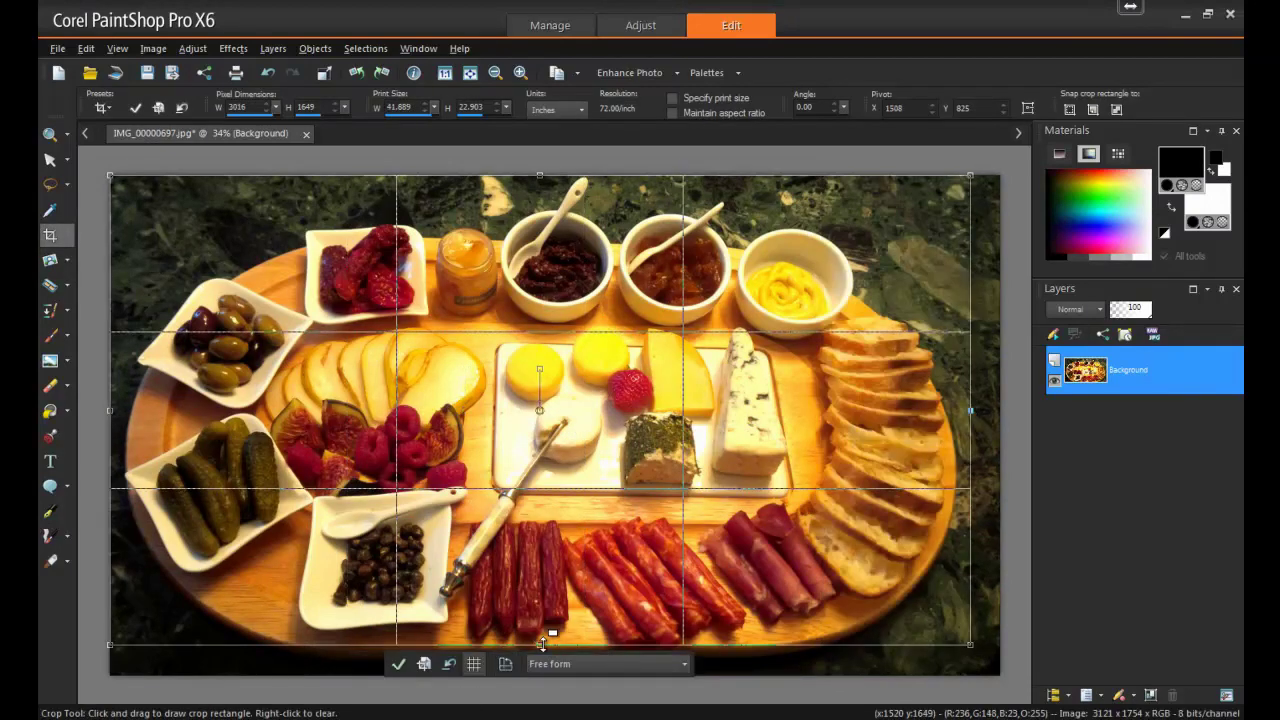
{"action": "left_click_drag", "start_coordinate": [540, 645], "coordinate": [538, 684]}
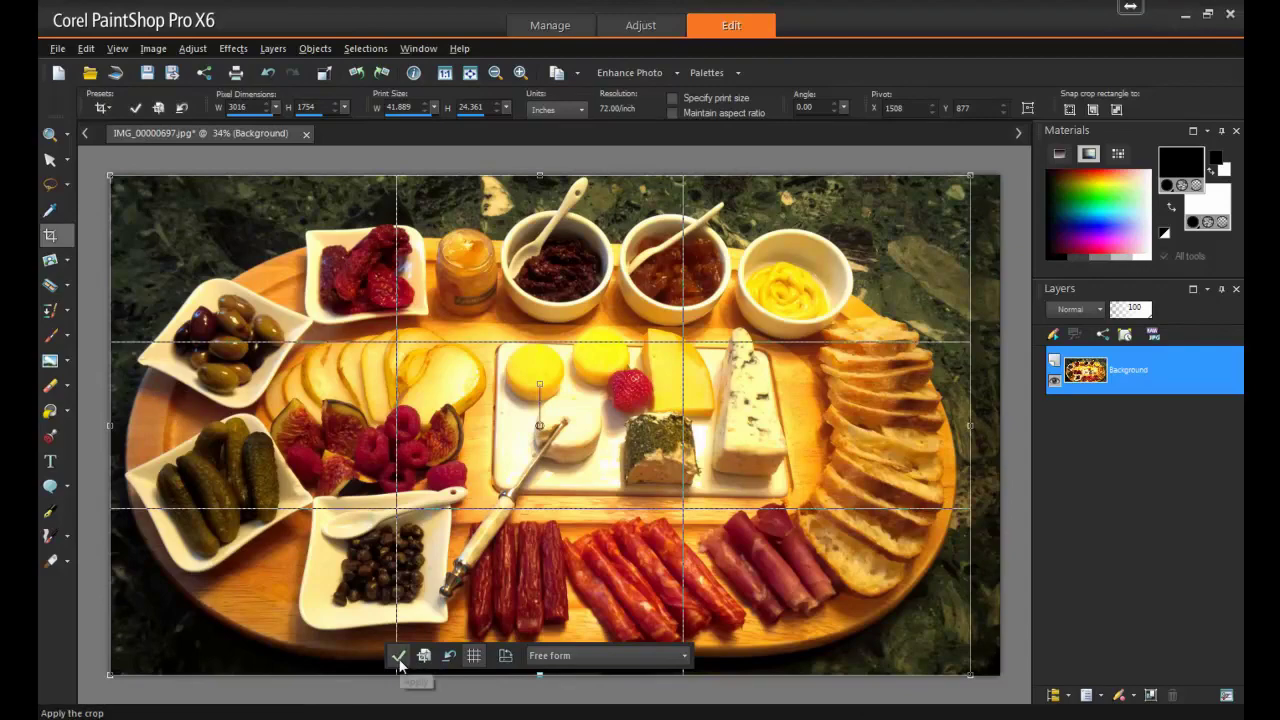
{"action": "left_click", "coordinate": [398, 658]}
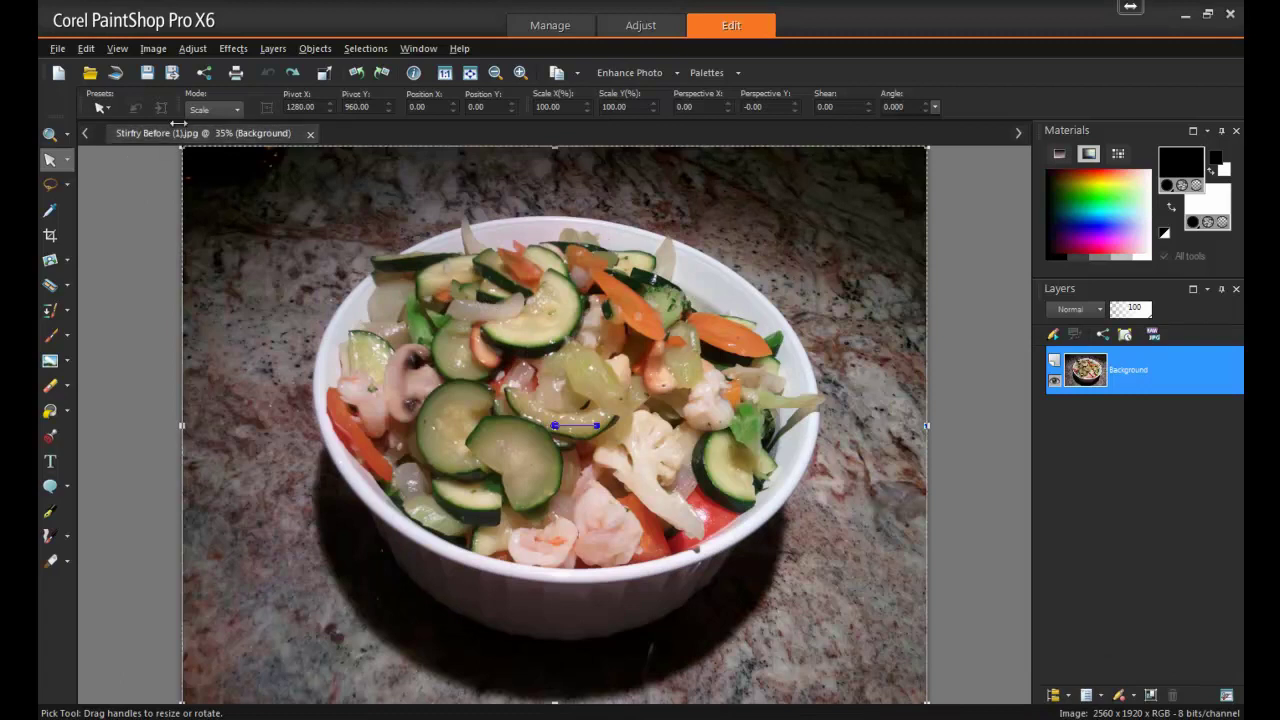
Open the Adjust menu for the stir-fry bowl photo Stirfry Before (1).jpg.
{"action": "left_click", "coordinate": [193, 48]}
Apply a Vibrancy adjustment with Strength 30 to the stir-fry photo.
{"action": "mouse_move", "coordinate": [338, 250]}
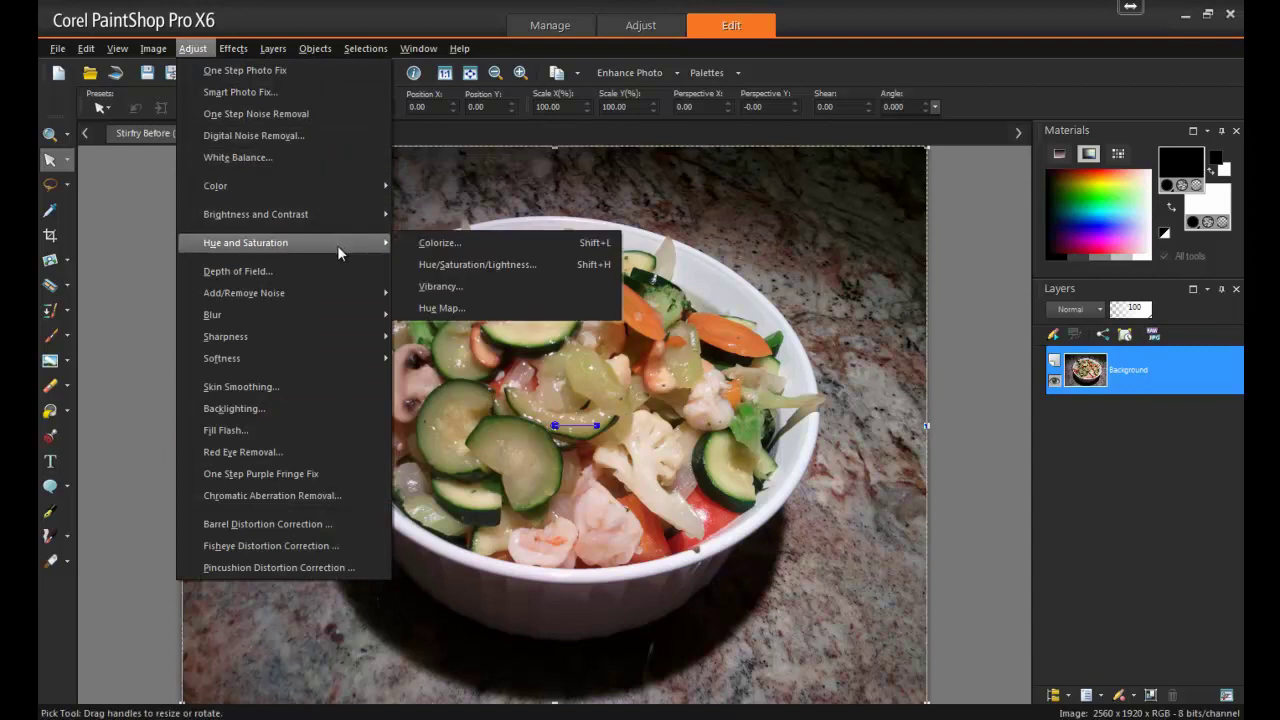
{"action": "left_click", "coordinate": [478, 285]}
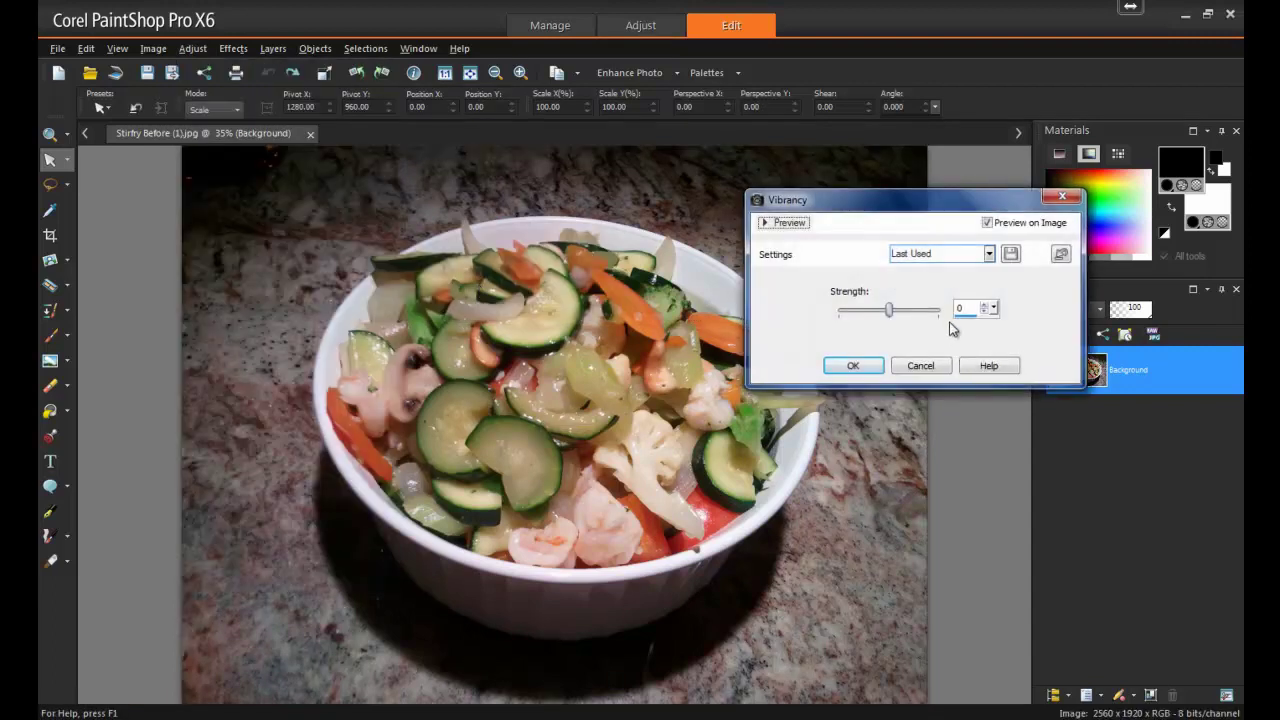
{"action": "type", "text": "30"}
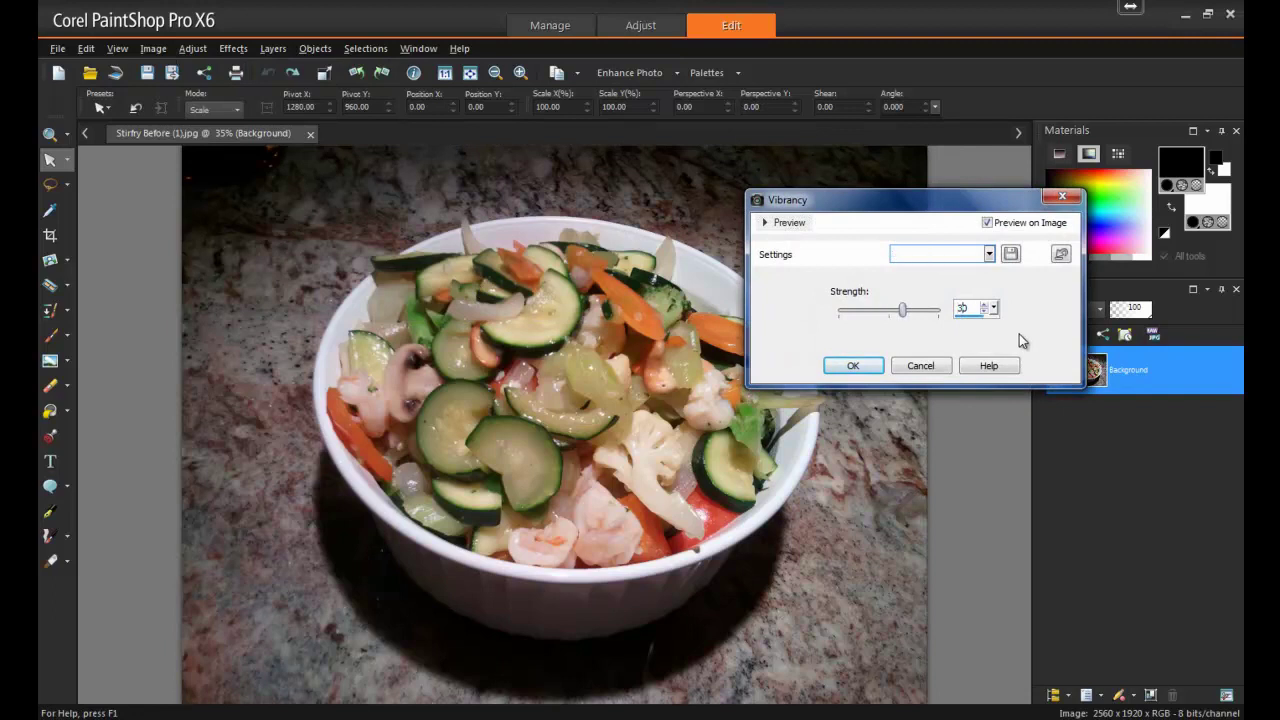
{"action": "left_click", "coordinate": [856, 366]}
Duplicate the background layer and set the copy's blend mode to Soft Light.
{"action": "left_click", "coordinate": [277, 46]}
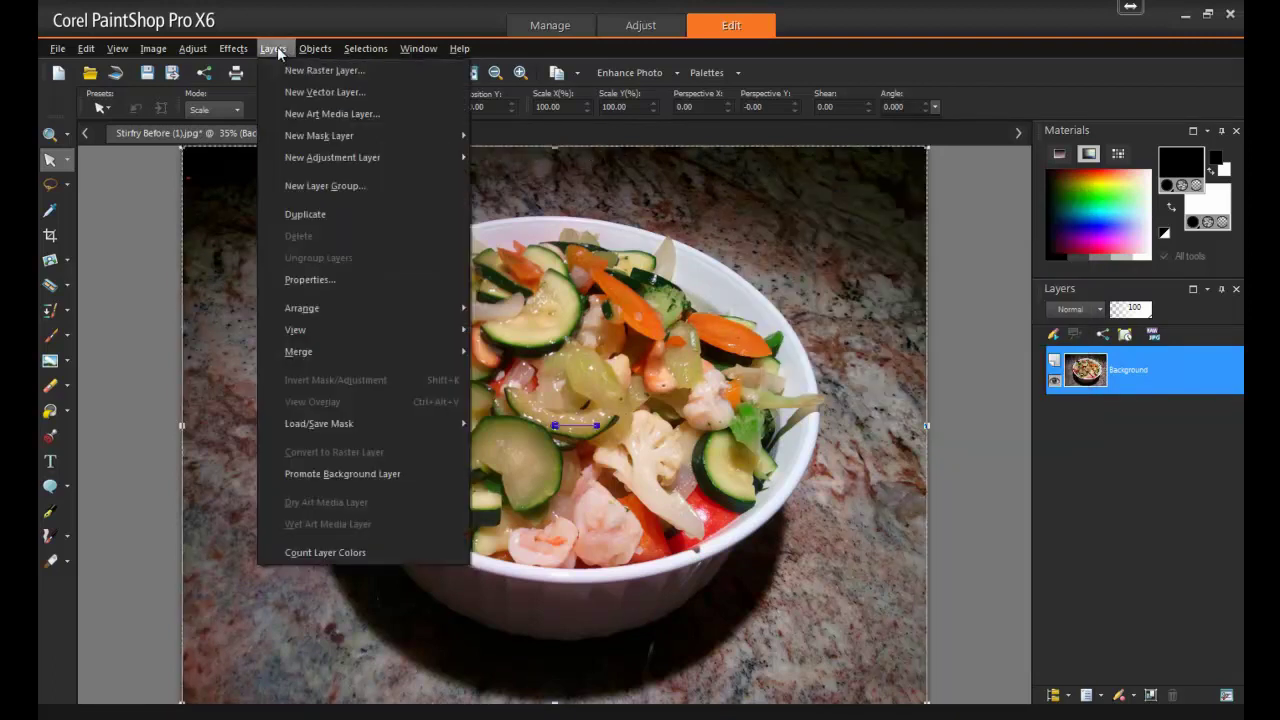
{"action": "left_click", "coordinate": [401, 214]}
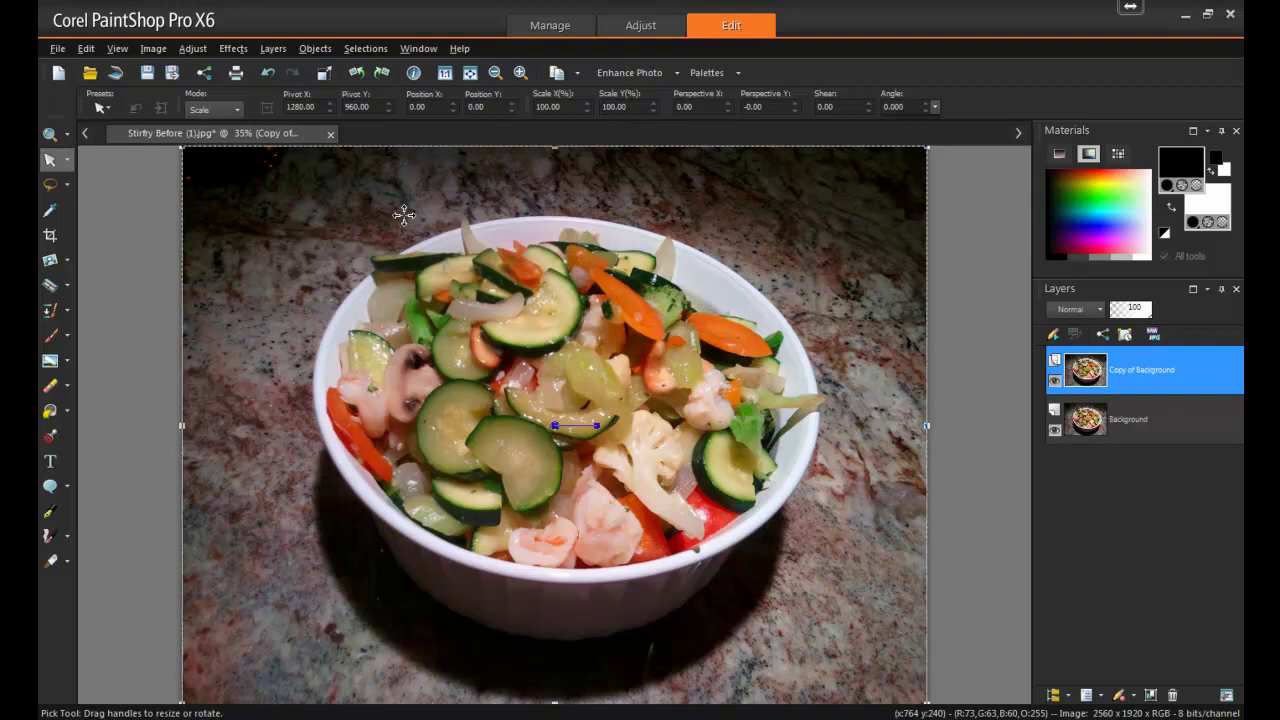
{"action": "left_click", "coordinate": [1085, 309]}
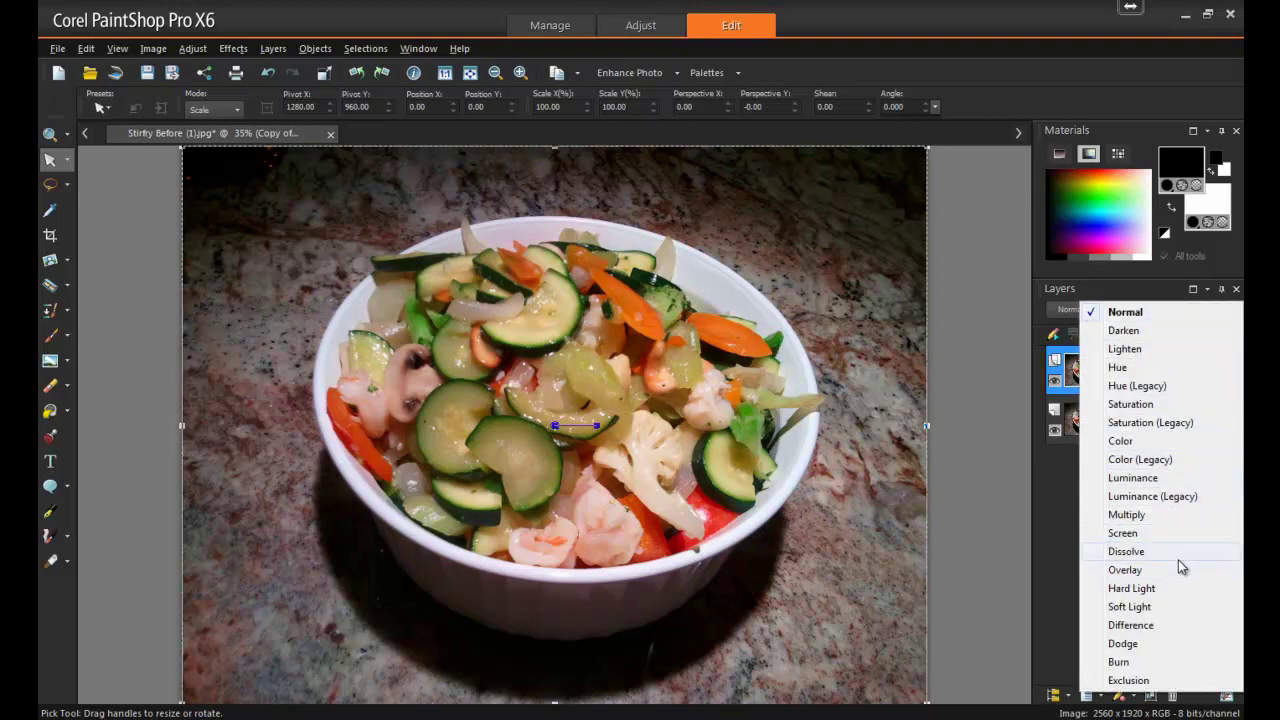
{"action": "left_click", "coordinate": [1178, 606]}
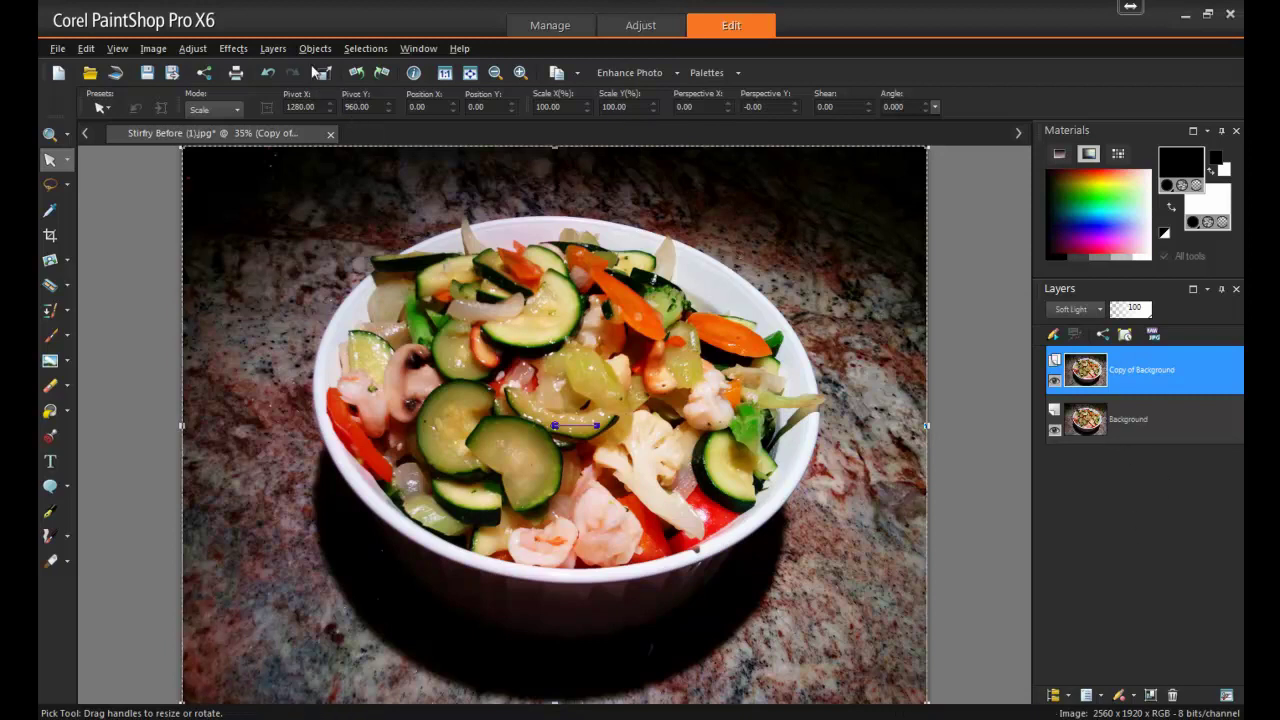
Duplicate the Soft Light layer and set the new copy's blend mode back to Normal.
{"action": "left_click", "coordinate": [272, 48]}
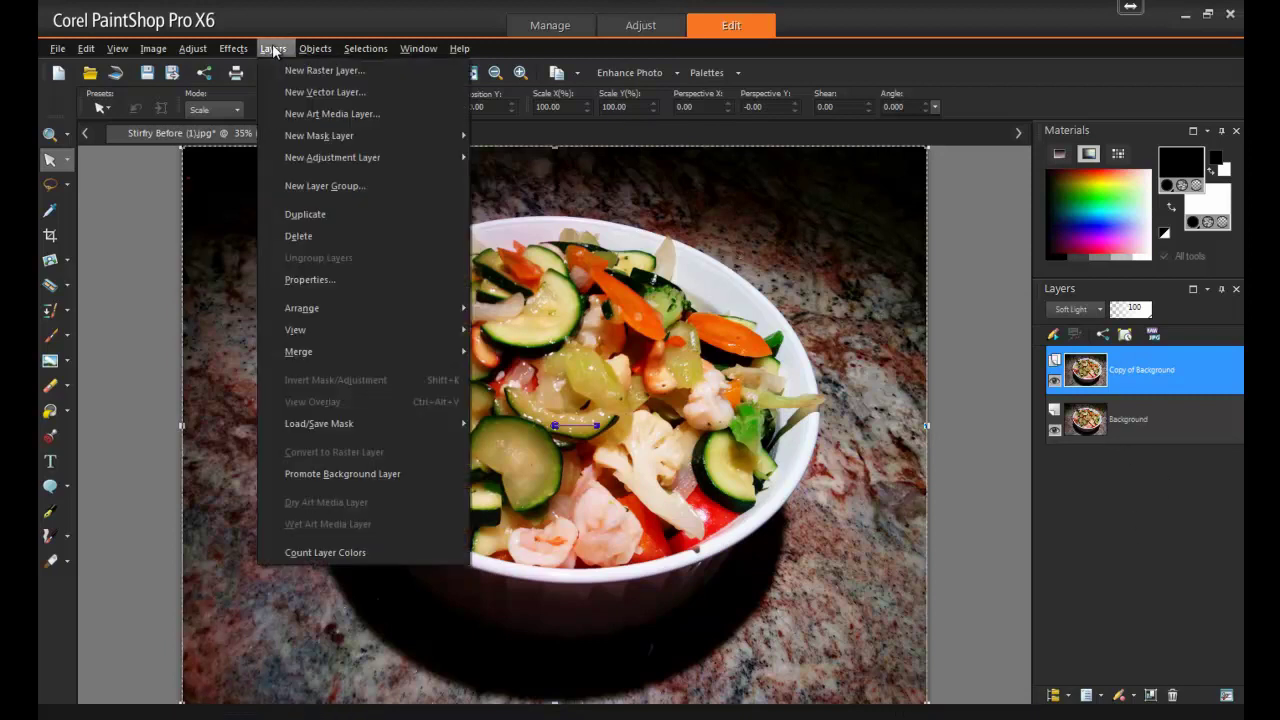
{"action": "left_click", "coordinate": [349, 213]}
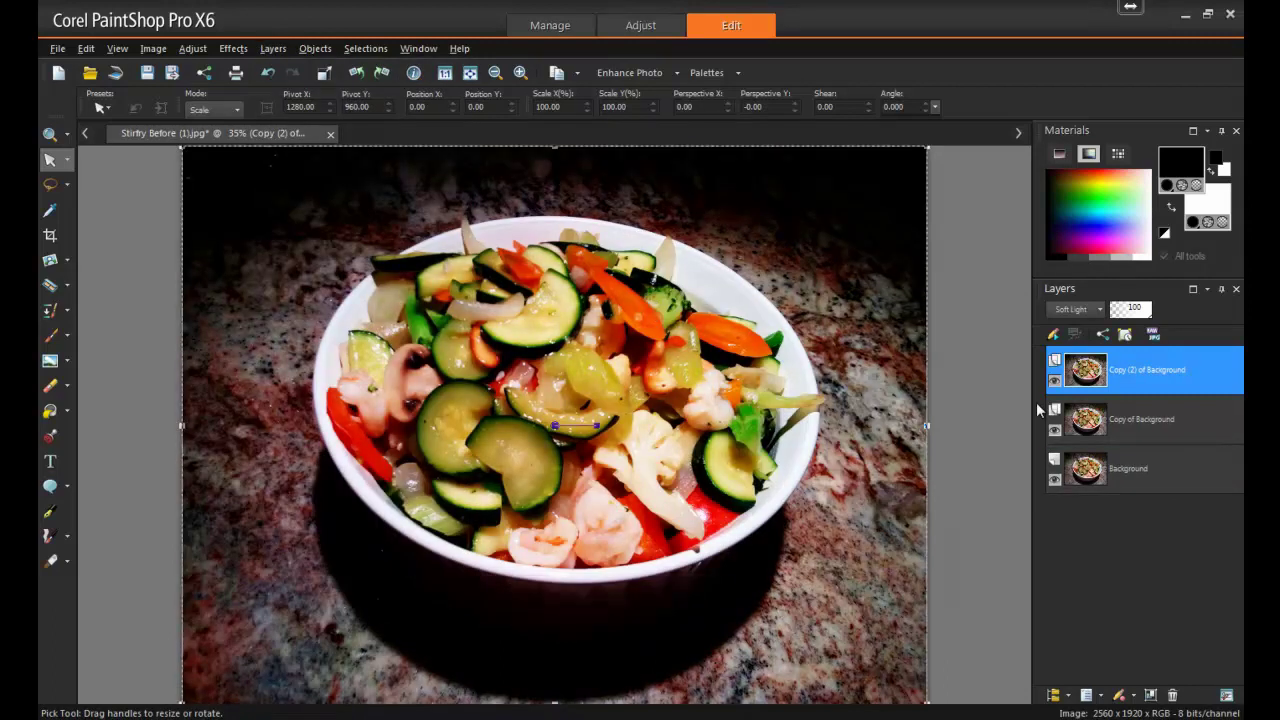
{"action": "left_click", "coordinate": [1085, 310]}
{"action": "left_click", "coordinate": [1159, 73]}
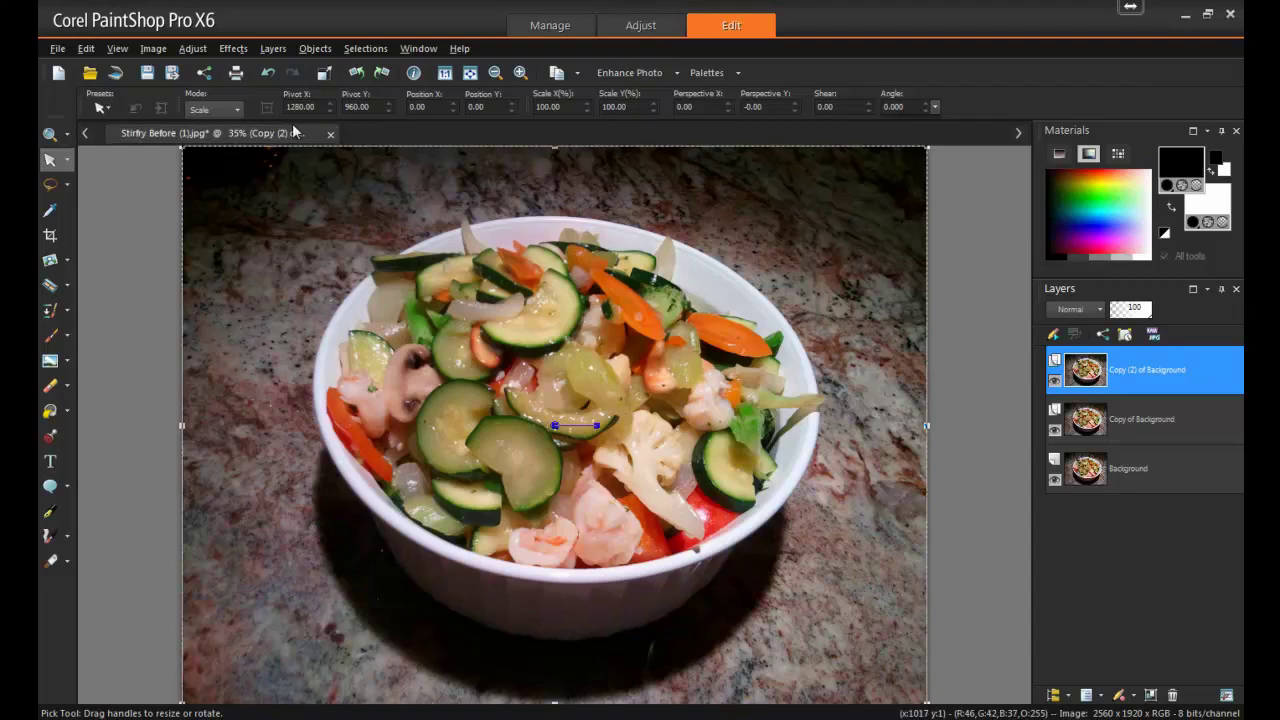
Apply the Vignette instant effect twice to the top layer to darken the edges.
{"action": "left_click", "coordinate": [117, 49]}
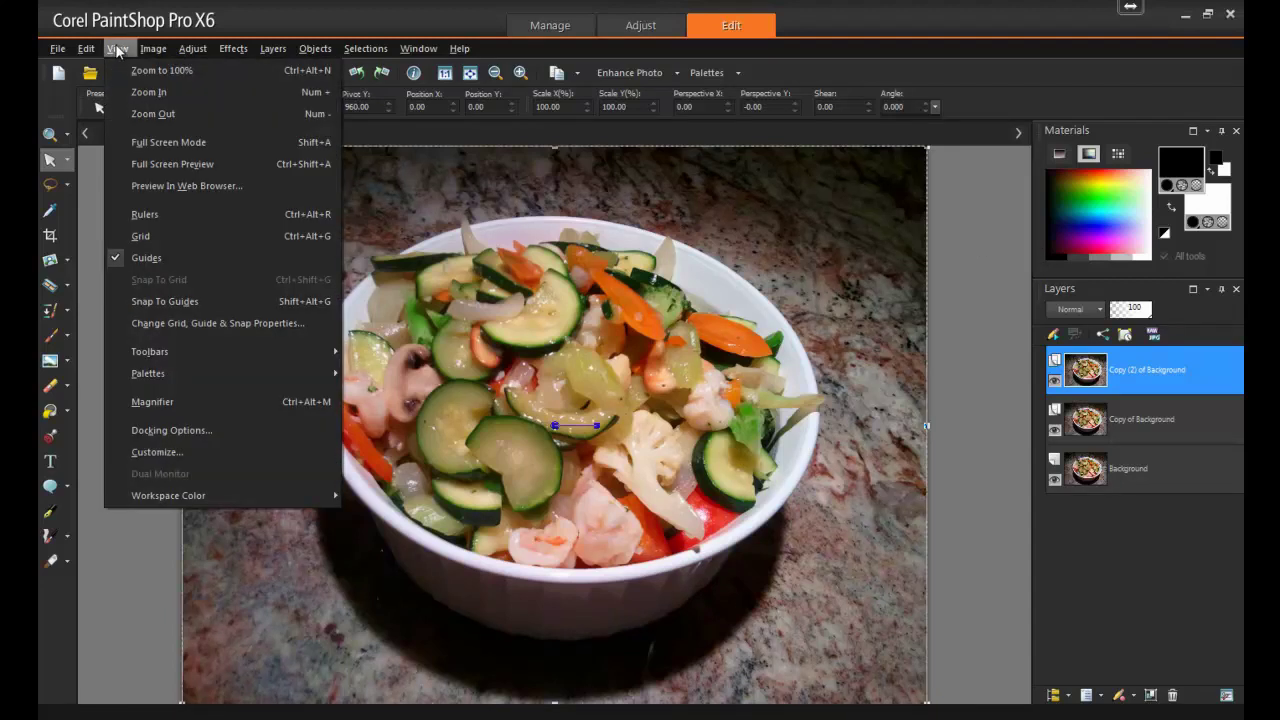
{"action": "mouse_move", "coordinate": [312, 372]}
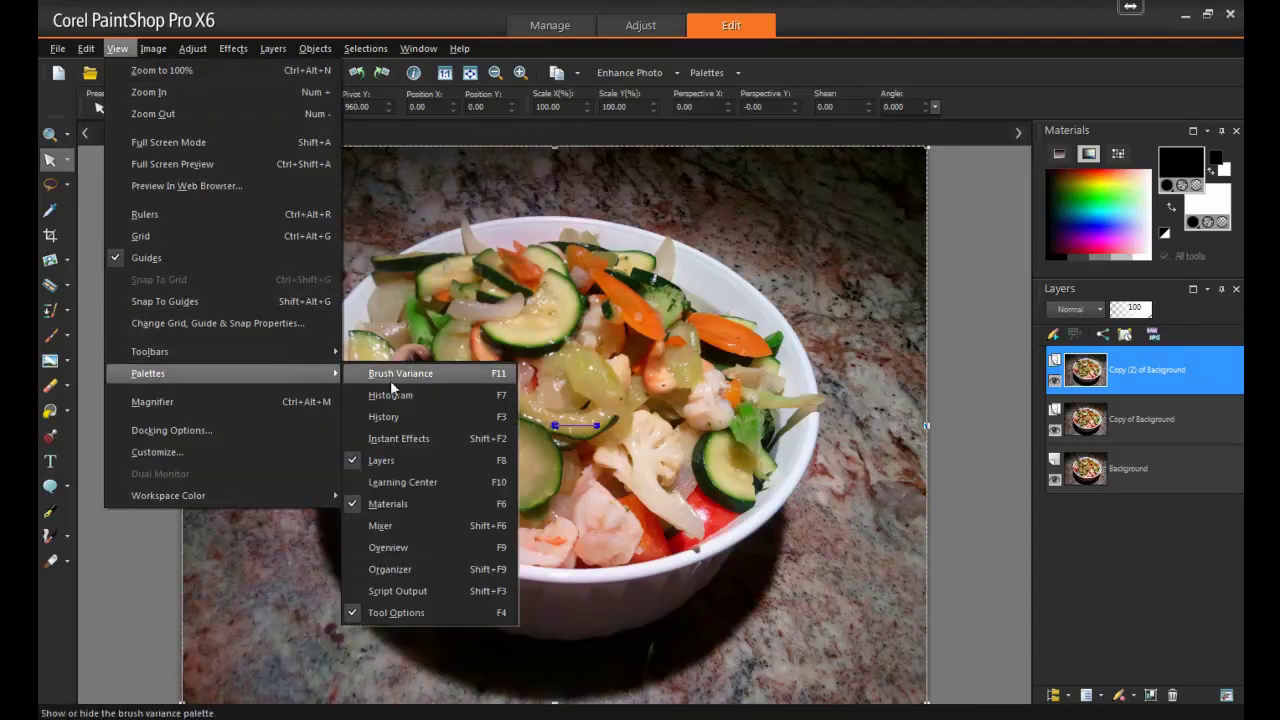
{"action": "left_click", "coordinate": [462, 439]}
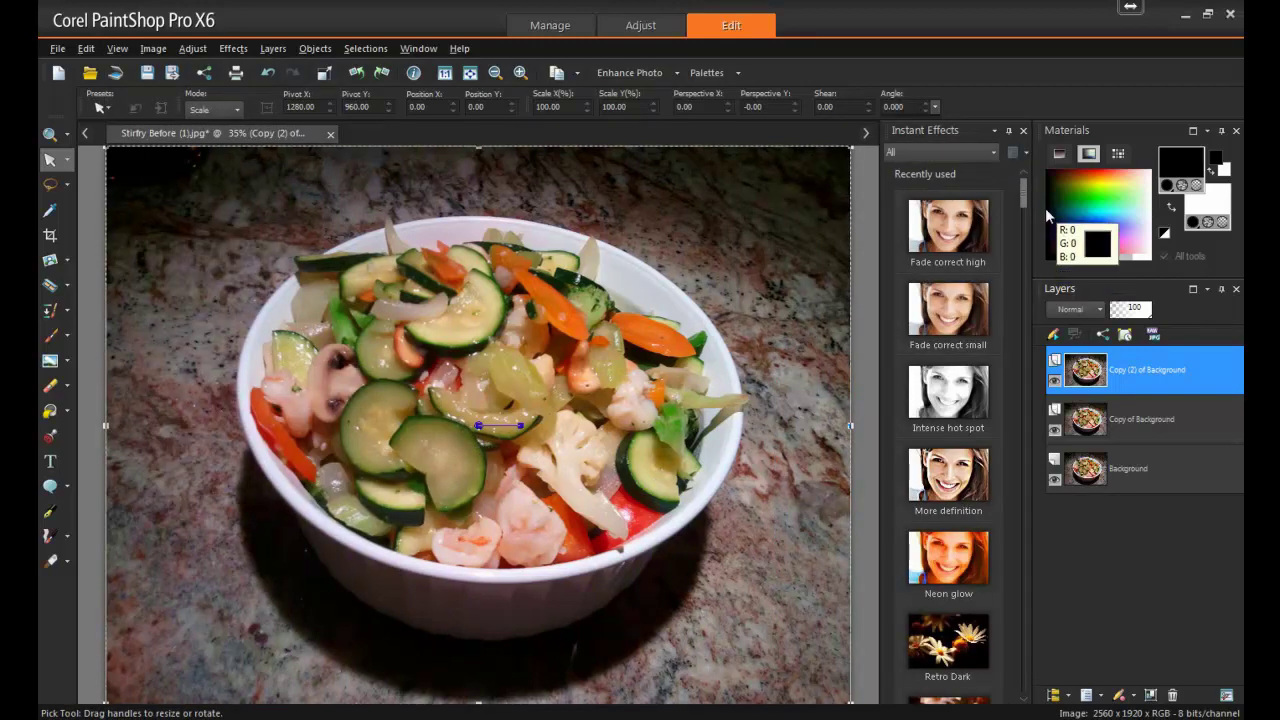
{"action": "scroll", "coordinate": [1026, 217], "scroll_direction": "down", "scroll_amount": 5}
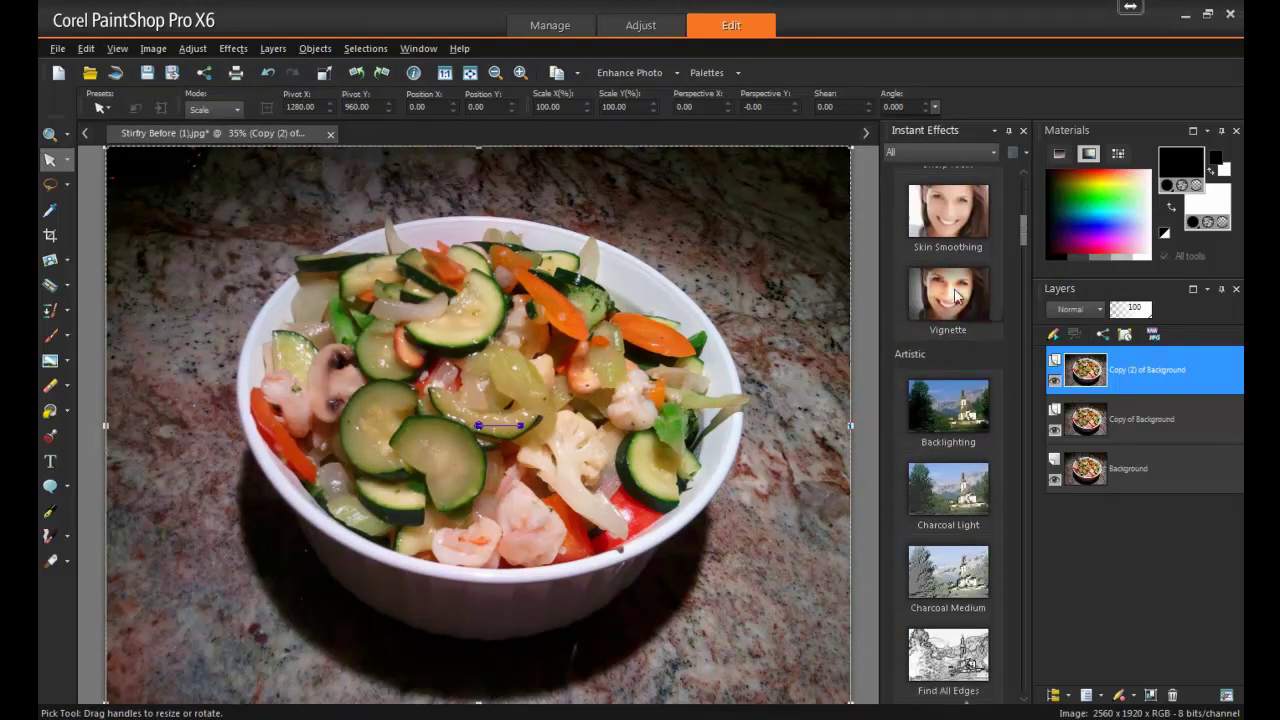
{"action": "double_click", "coordinate": [948, 294]}
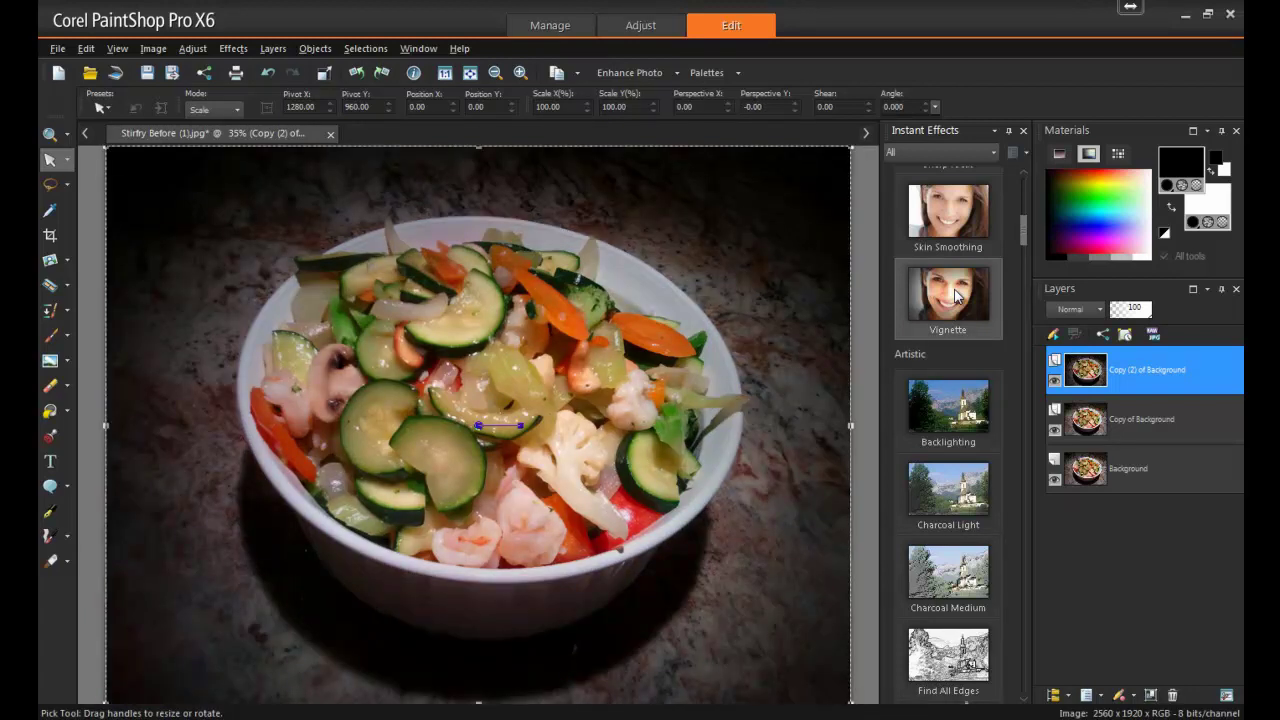
{"action": "double_click", "coordinate": [955, 295]}
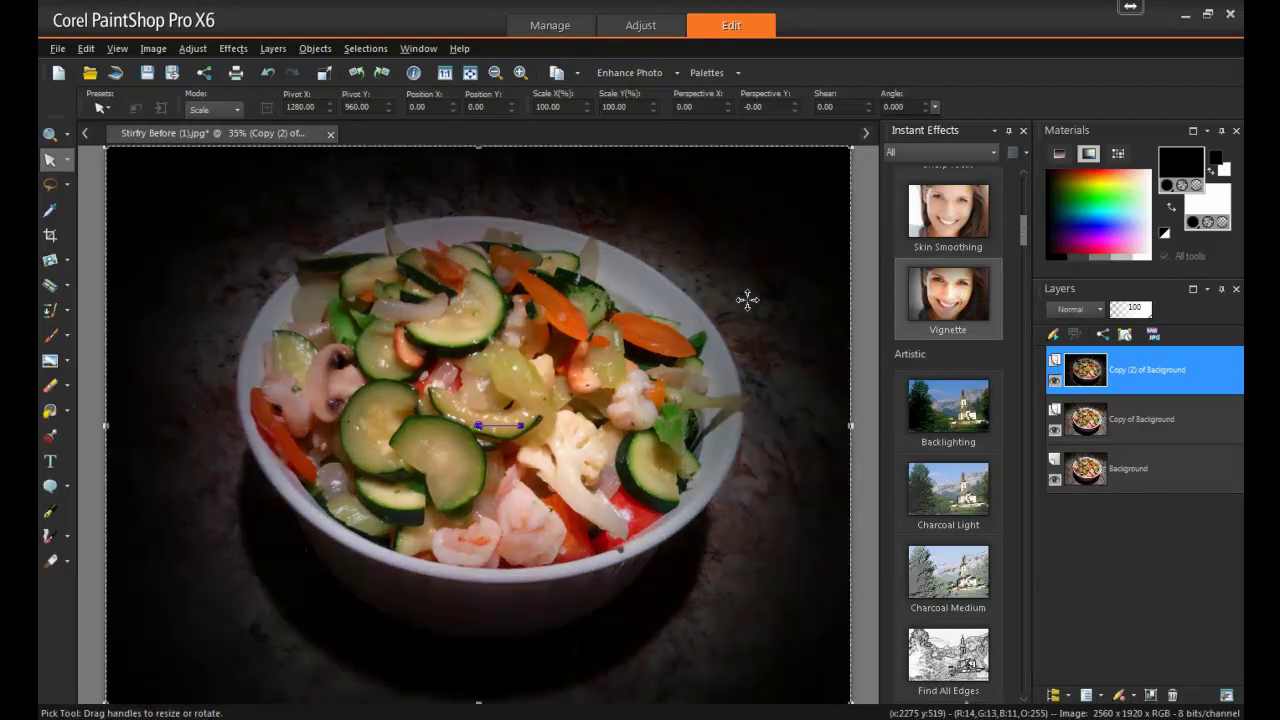
Use the Eraser at size 500 to clear the vignette layer's centre over the bowl.
{"action": "left_click", "coordinate": [50, 389]}
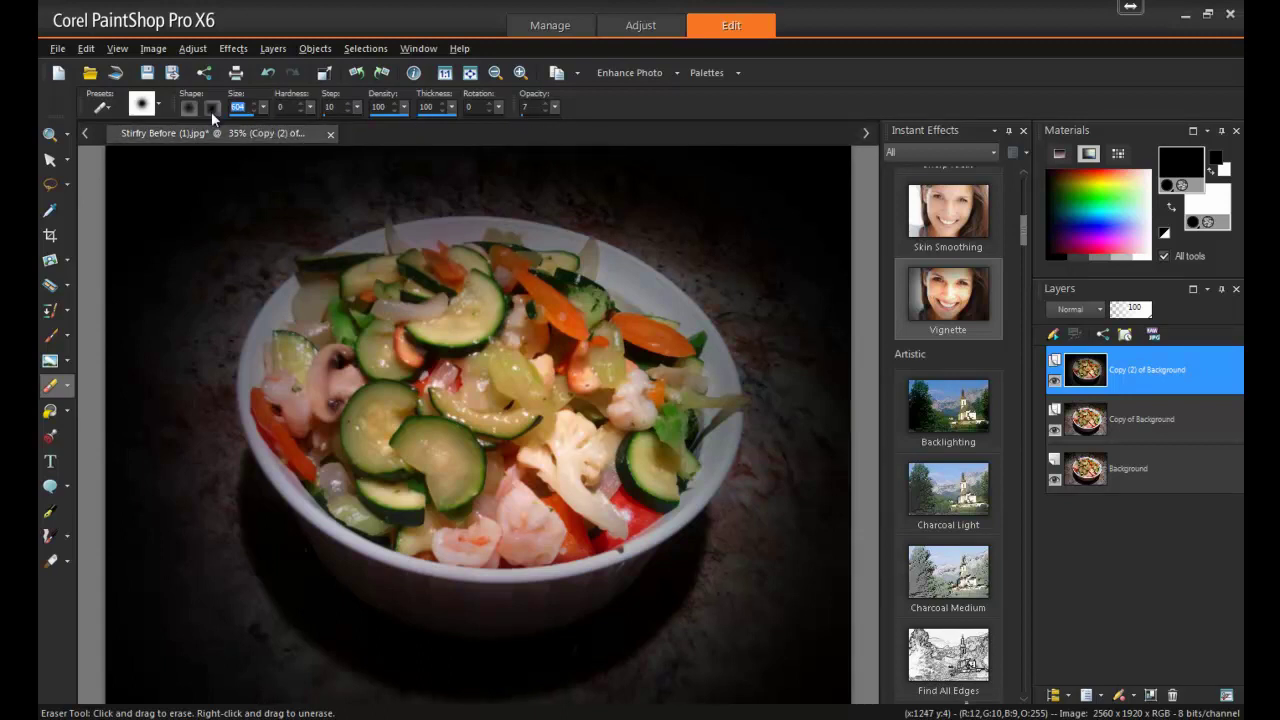
{"action": "type", "text": "500"}
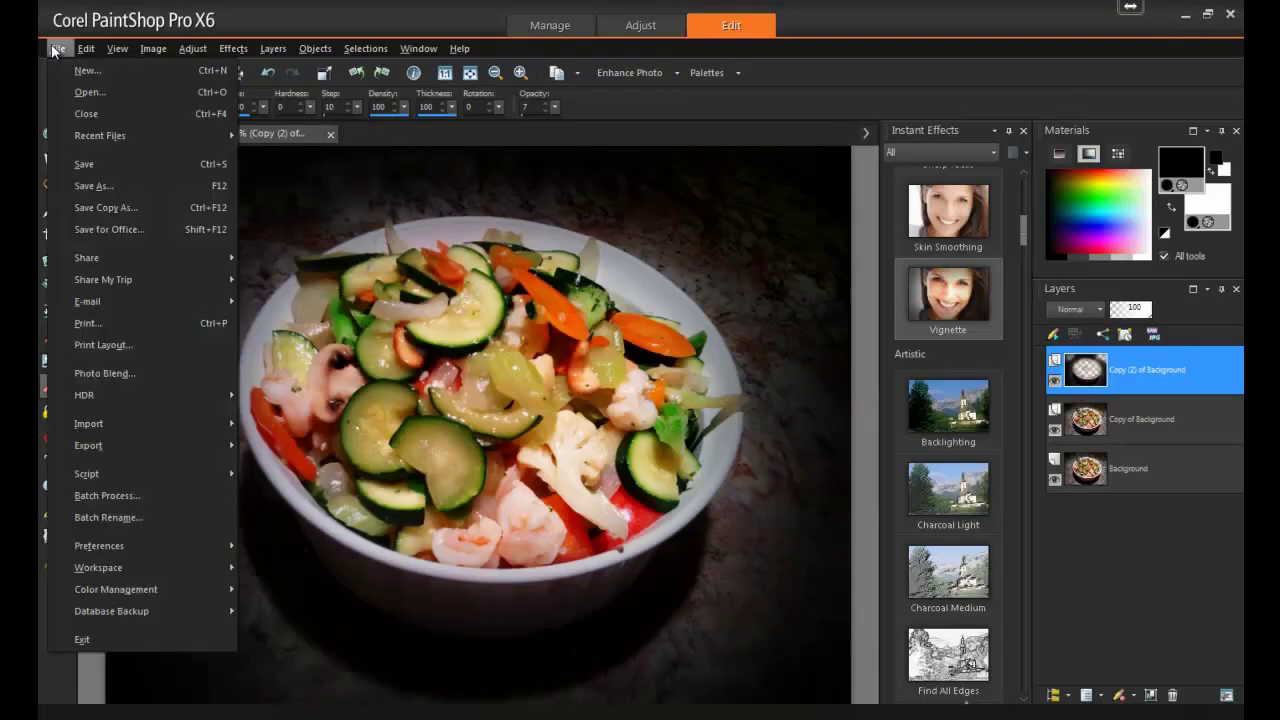
Save the layered image as PSPIMAGE named 'Stirfry project'.
{"action": "left_click", "coordinate": [169, 188]}
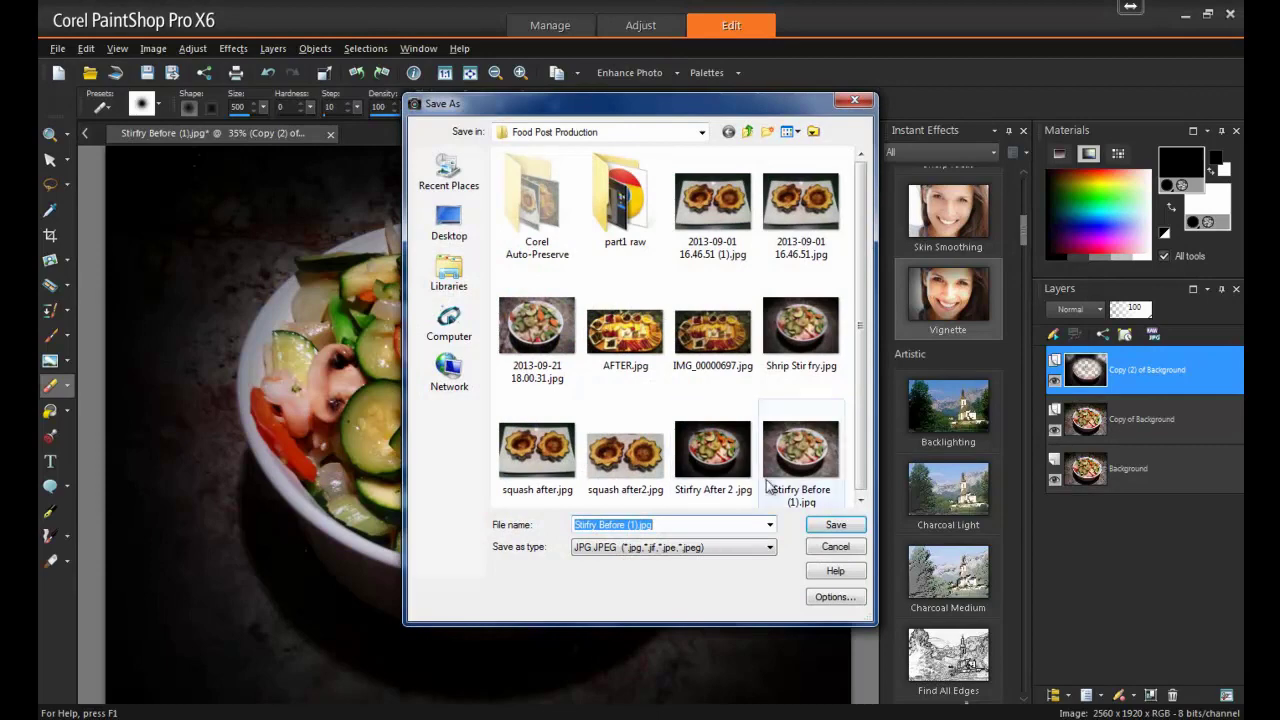
{"action": "left_click", "coordinate": [710, 547]}
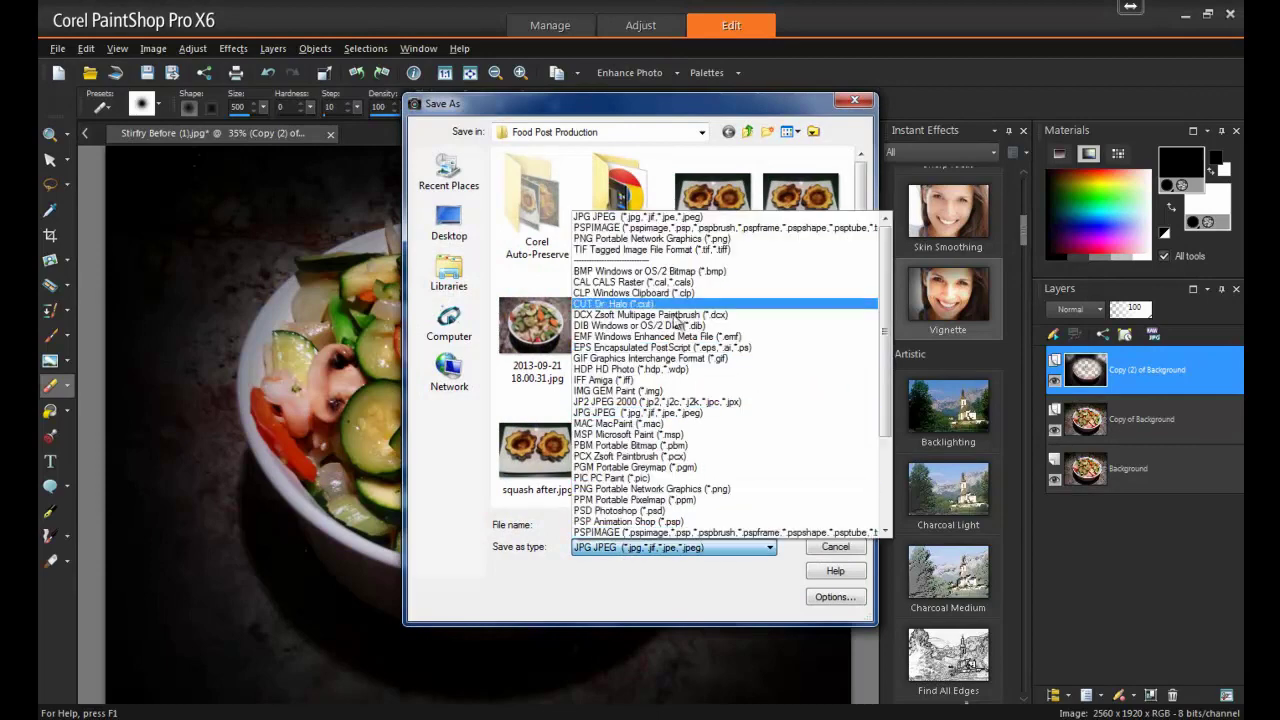
{"action": "left_click", "coordinate": [676, 228]}
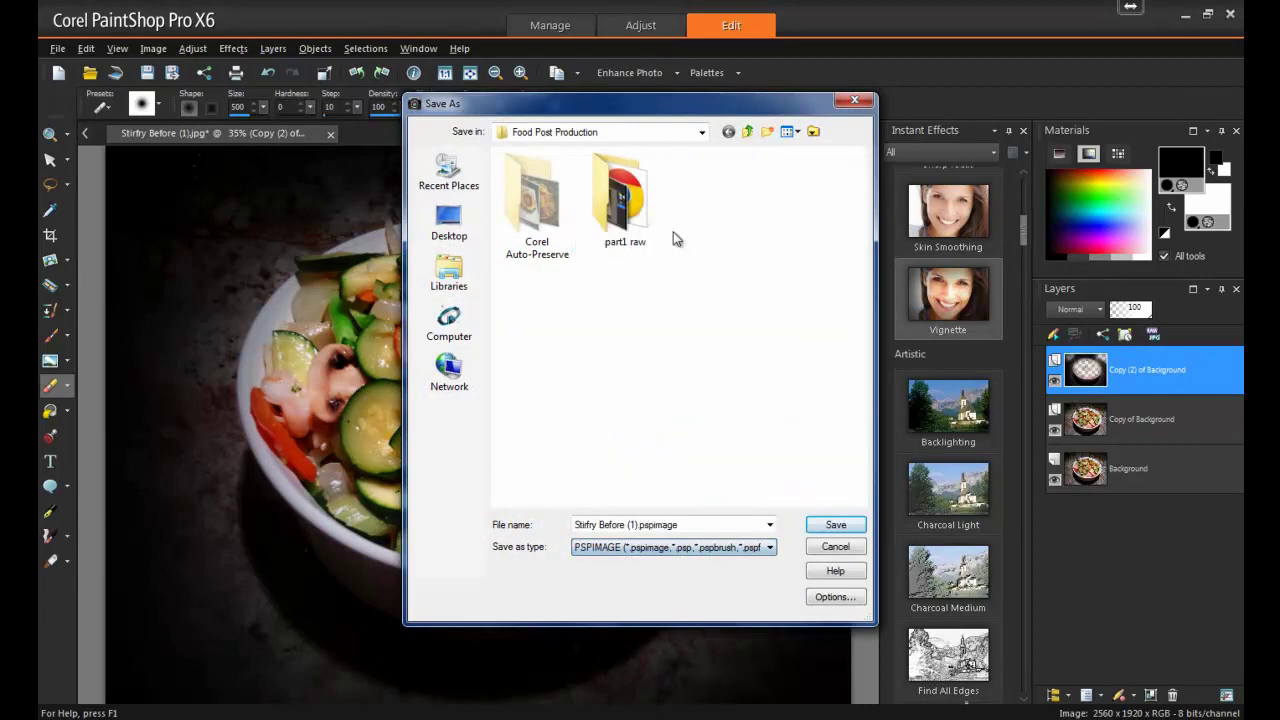
{"action": "left_click", "coordinate": [633, 524]}
{"action": "left_click", "coordinate": [633, 524]}
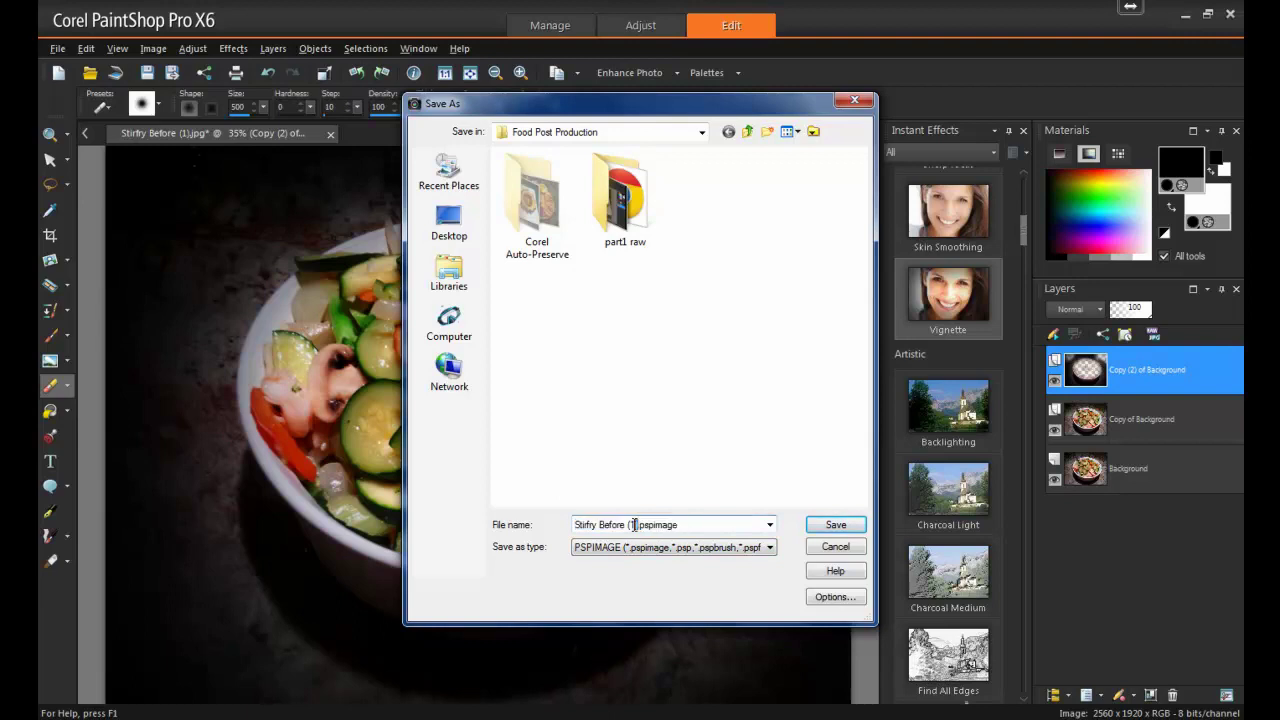
{"action": "key", "text": "BackSpace"}
{"action": "key", "text": "BackSpace"}
{"action": "key", "text": "BackSpace"}
{"action": "key", "text": "ctrl+shift+Left"}
{"action": "type", "text": "projec"}
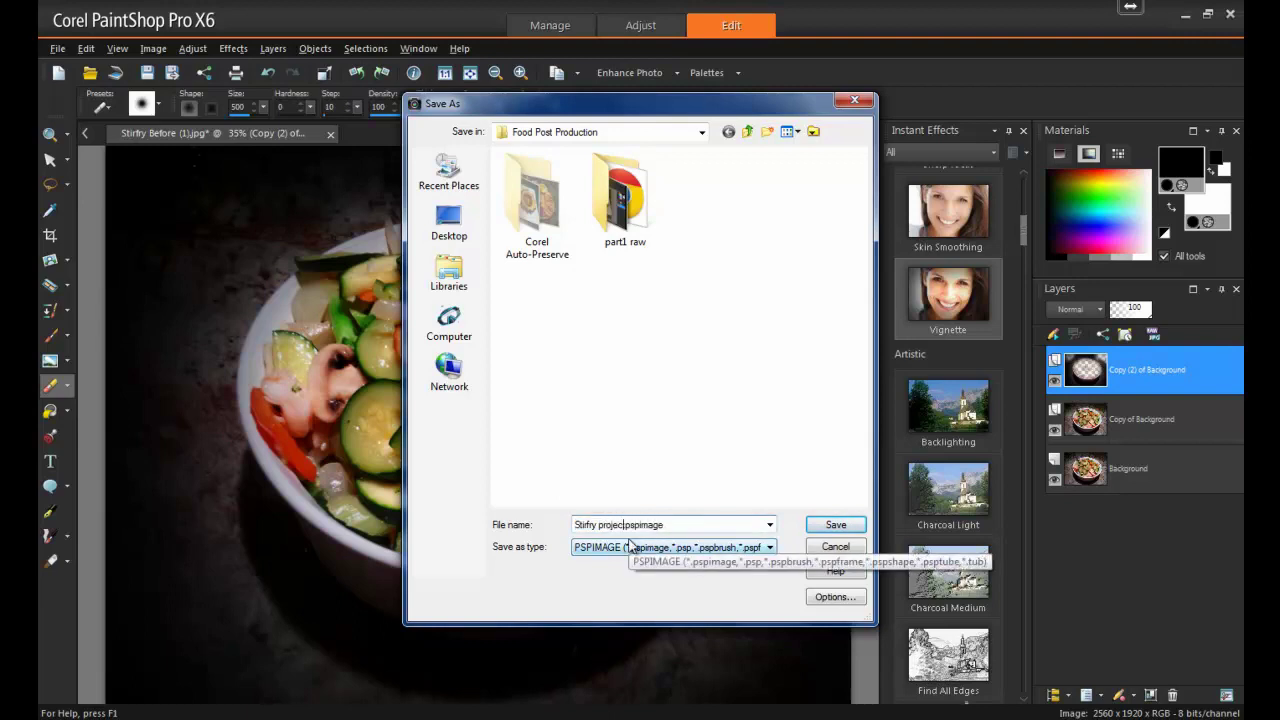
{"action": "type", "text": "t"}
{"action": "left_click", "coordinate": [832, 524]}
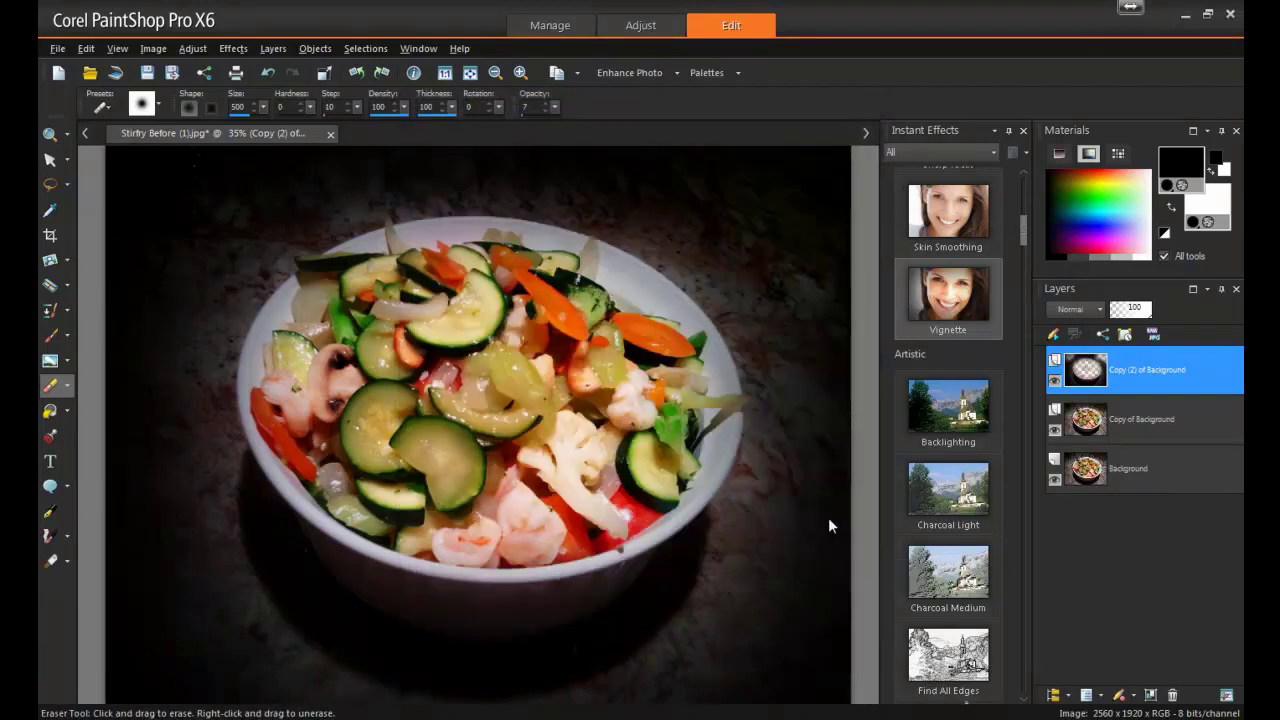
Save a JPEG copy as Stirfry project.jpg, accepting the layer merge.
{"action": "left_click", "coordinate": [57, 48]}
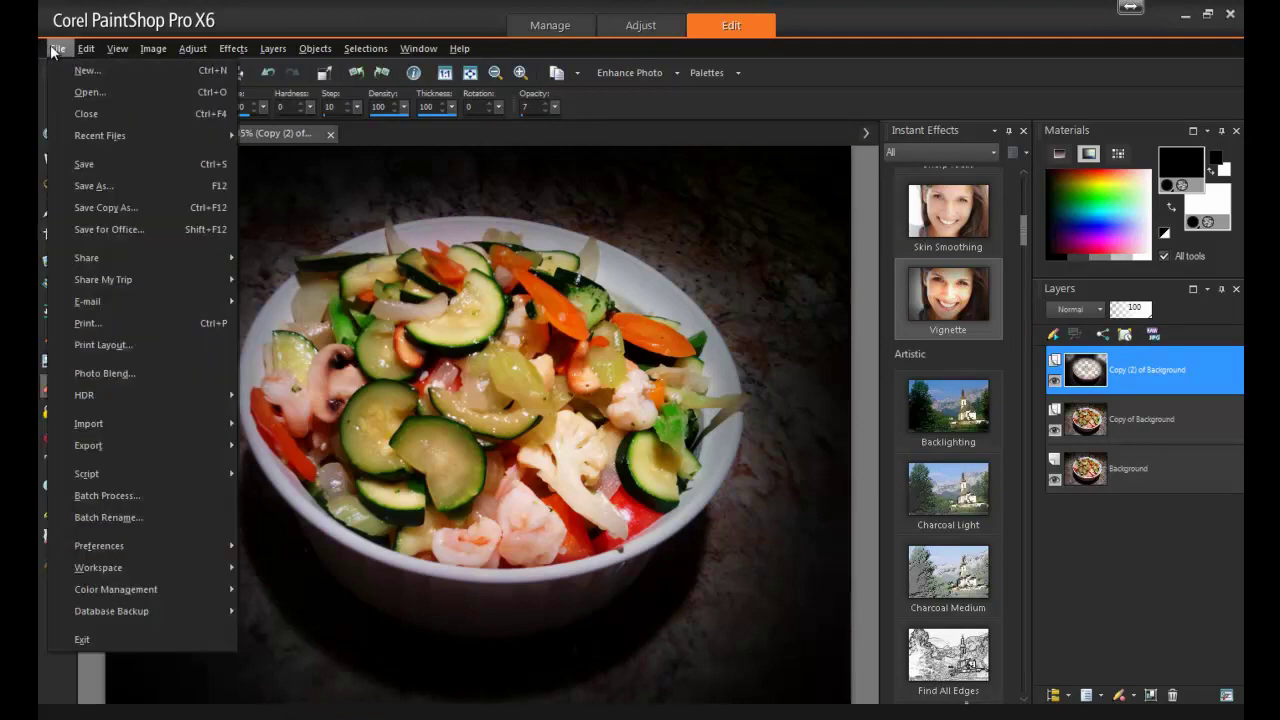
{"action": "left_click", "coordinate": [130, 189]}
{"action": "left_click", "coordinate": [640, 547]}
{"action": "left_click", "coordinate": [650, 224]}
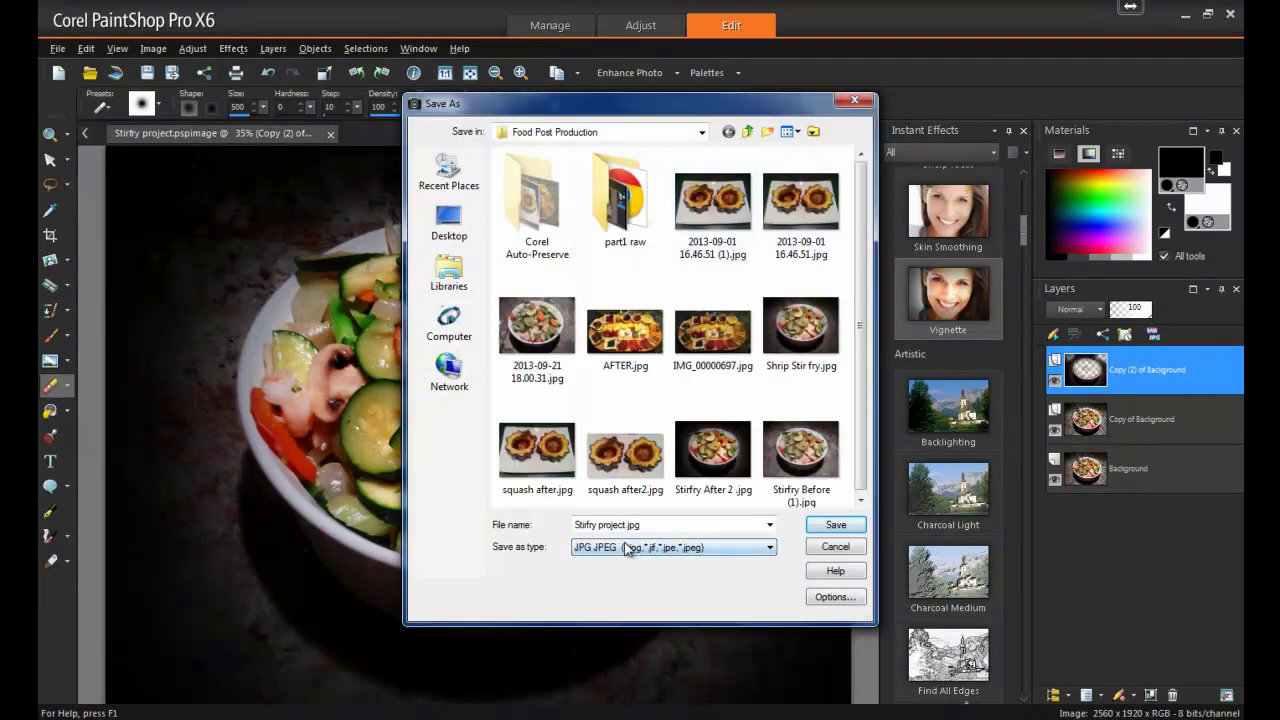
{"action": "left_click", "coordinate": [835, 525]}
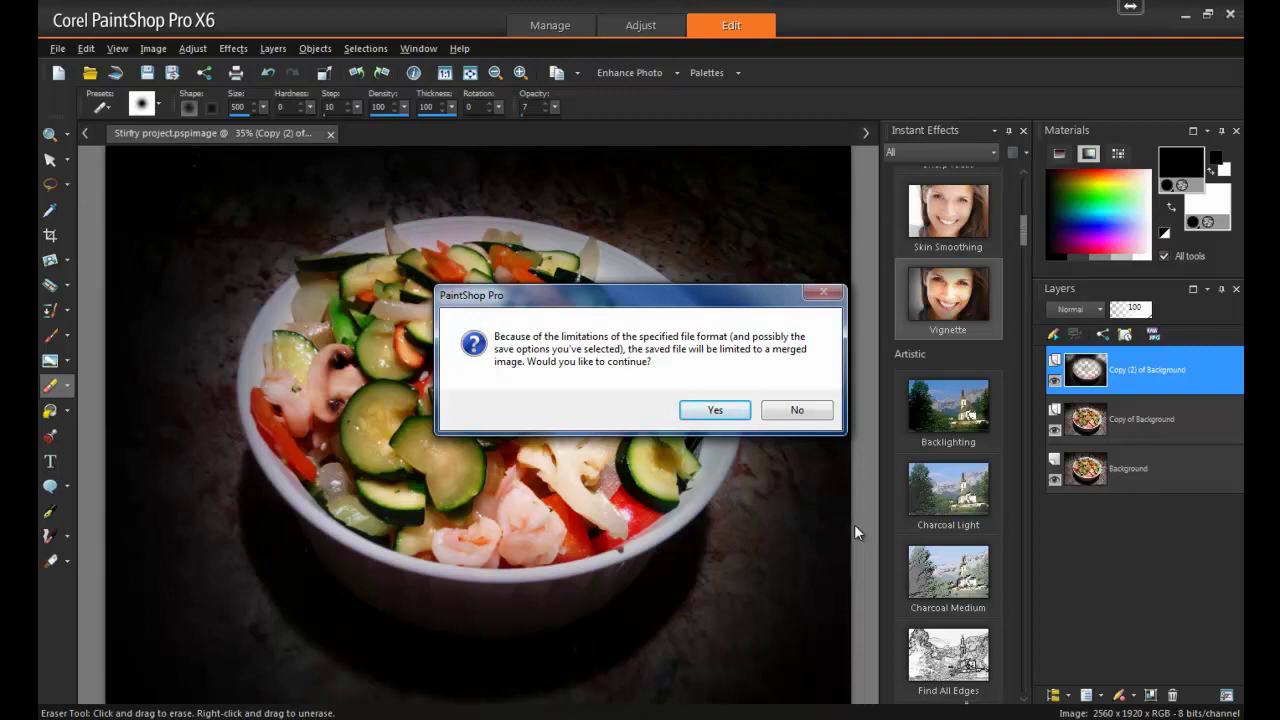
{"action": "left_click", "coordinate": [715, 410]}
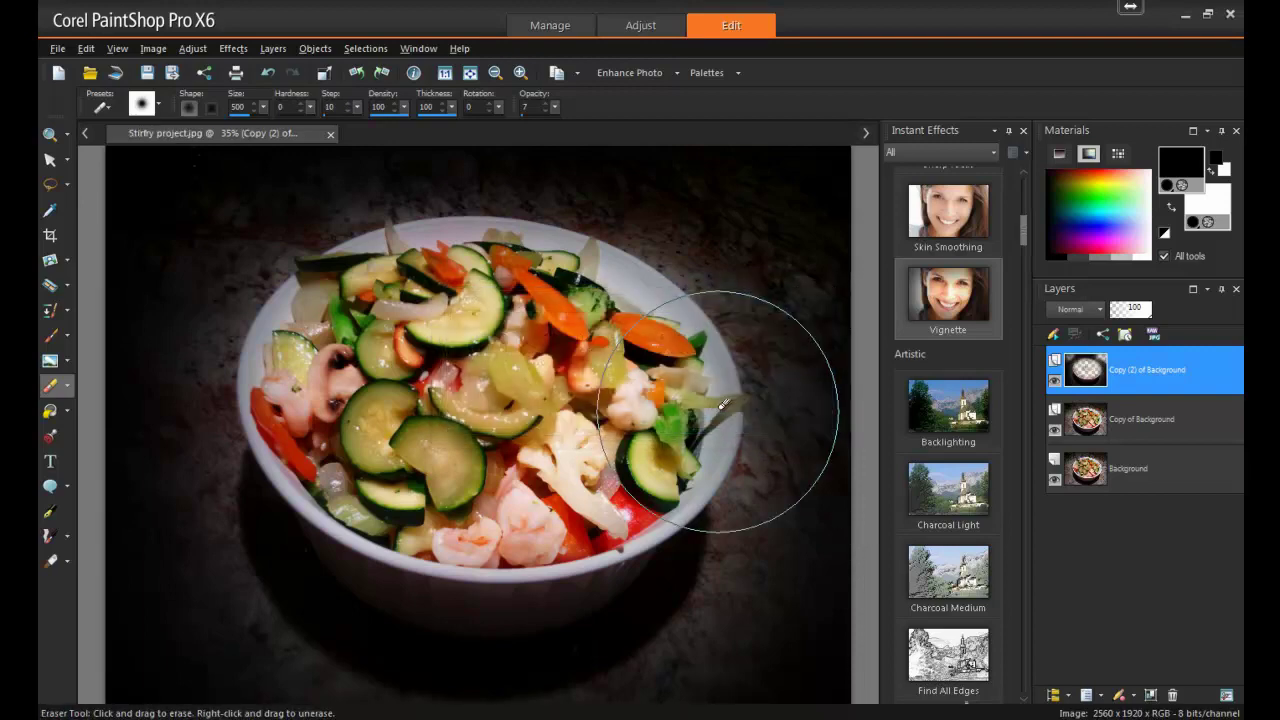